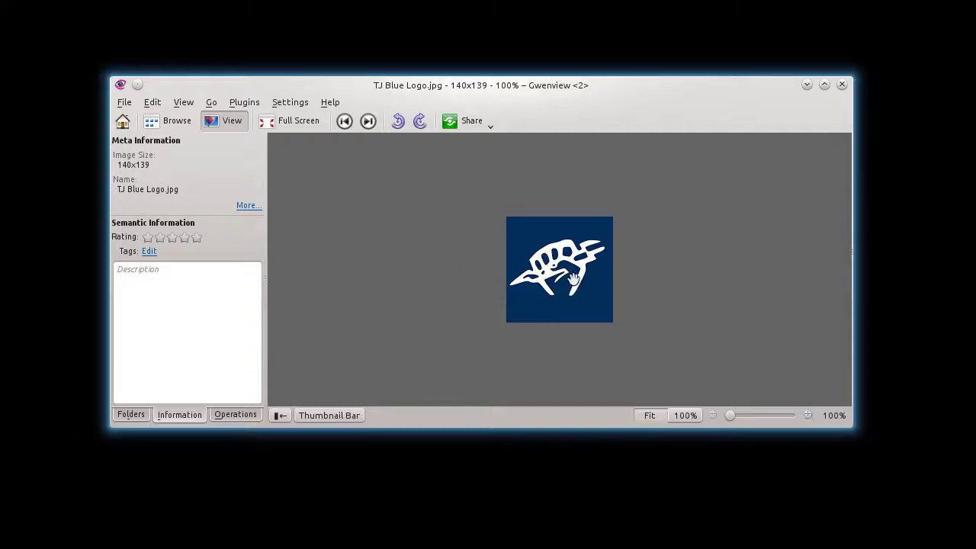
# Step: Inspect the logo, then drag TJ Blue Logo.jpg into a new Inkscape document and embed it
pyautogui.moveTo(733, 418)
pyautogui.mouseDown()
pyautogui.moveTo(781, 419)
pyautogui.moveTo(738, 420)
pyautogui.mouseUp()
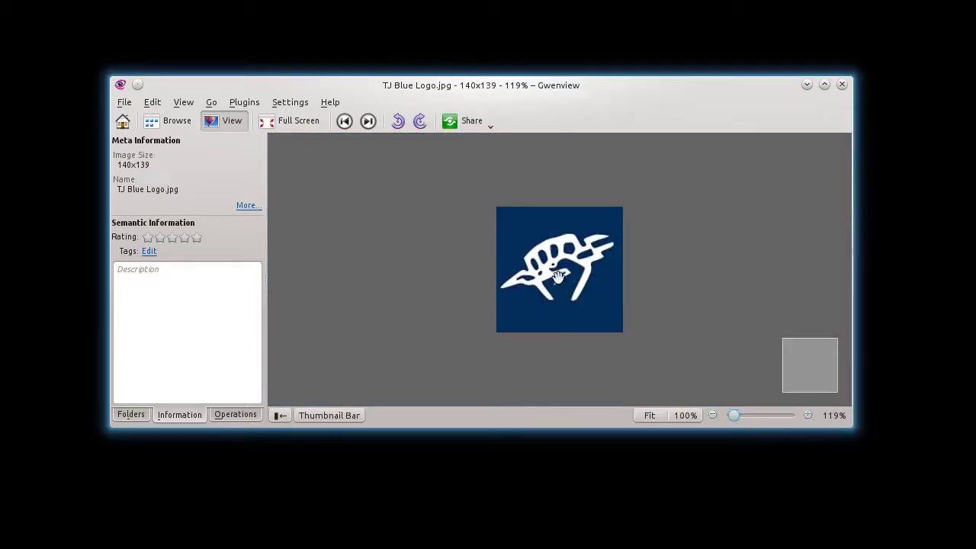
pyautogui.moveTo(739, 421)
pyautogui.mouseDown()
pyautogui.moveTo(763, 419)
pyautogui.moveTo(729, 416)
pyautogui.mouseUp()
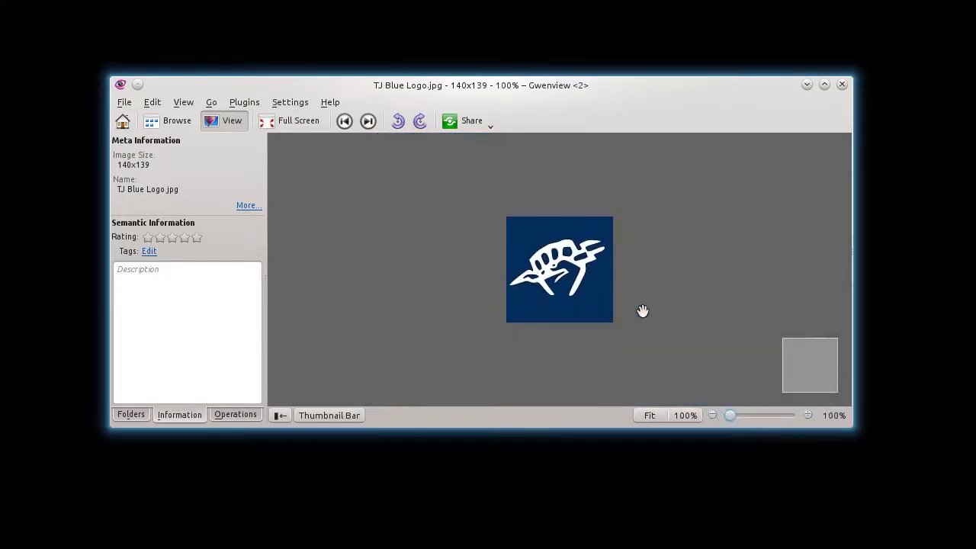
pyautogui.click(334, 543)
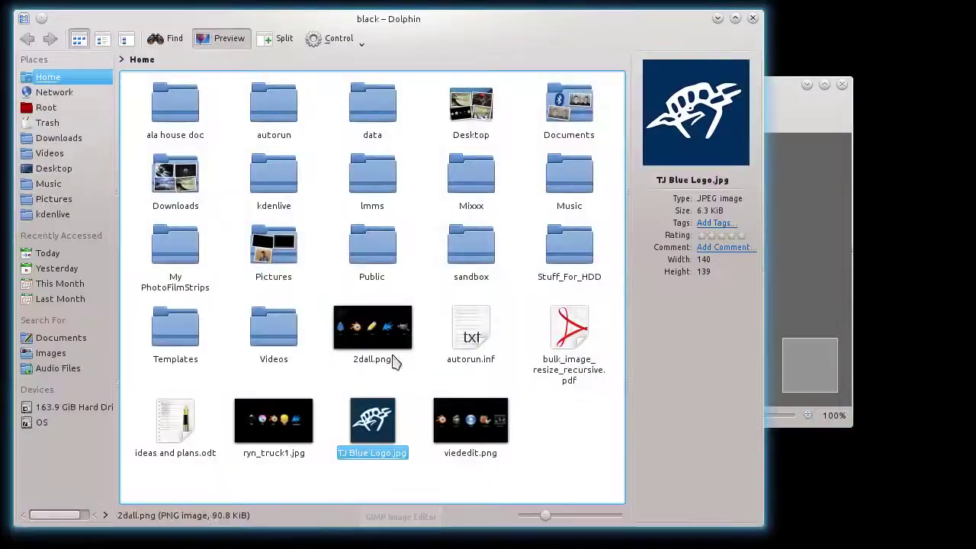
pyautogui.click(355, 544)
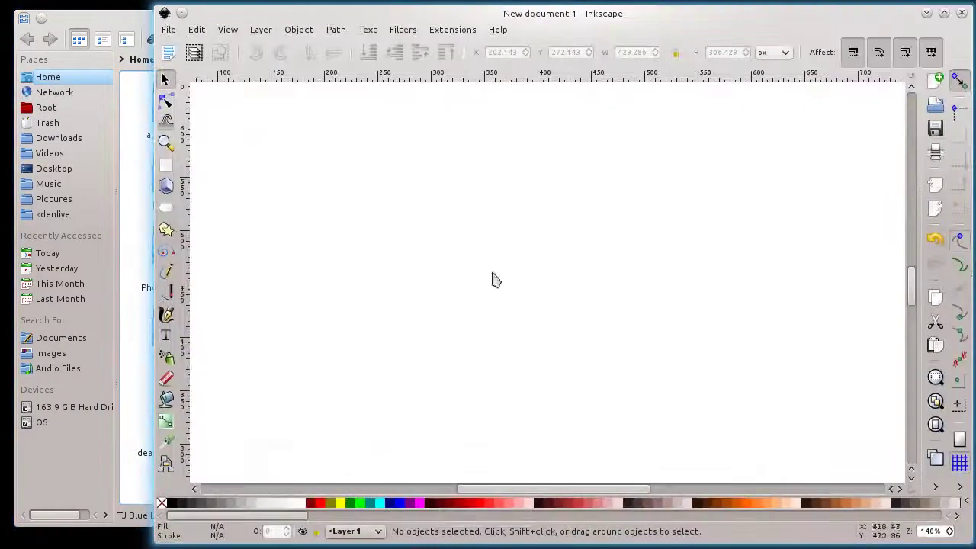
pyautogui.click(122, 22)
pyautogui.moveTo(393, 447); pyautogui.dragTo(839, 262)
pyautogui.click(576, 345)
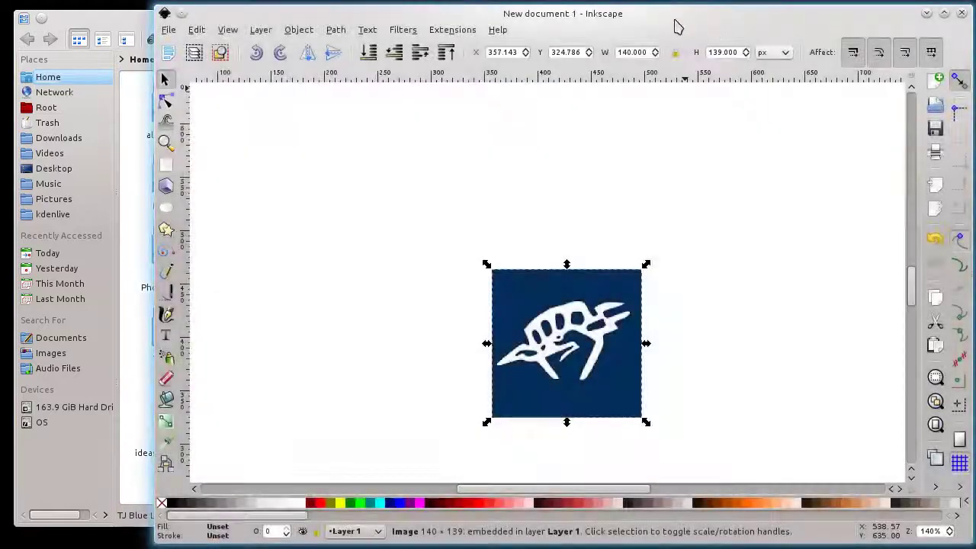
# Step: Zoom in on the embedded 140×139 logo, then back out to see the whole page
pyautogui.scroll(-2, 579, 287)
pyautogui.press('+')
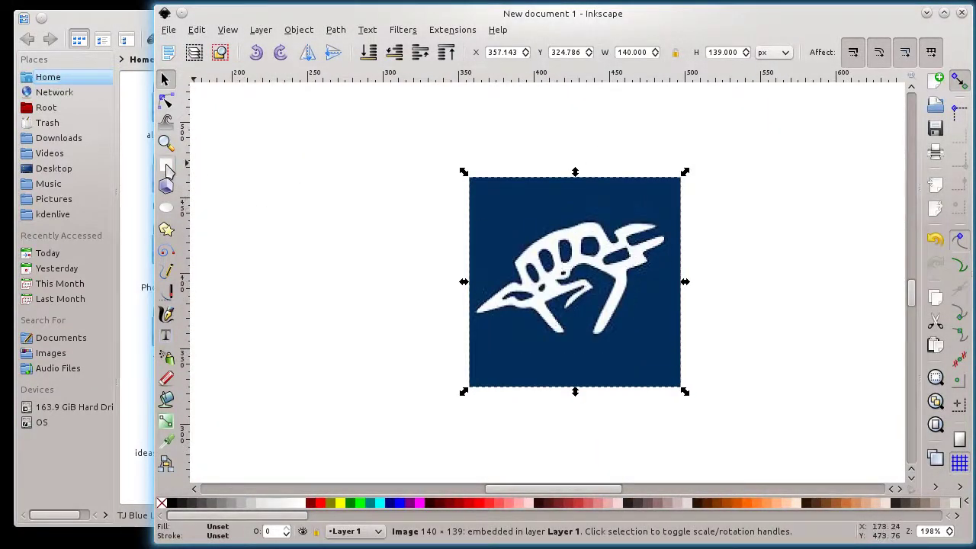
pyautogui.press('-')
pyautogui.press('-')
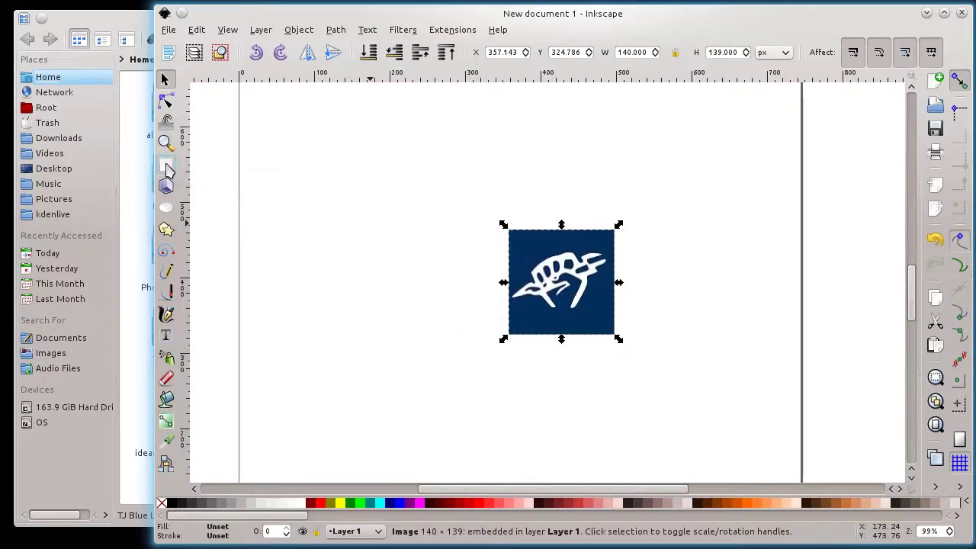
pyautogui.click(166, 165)
# Step: Draw a page-sized rectangle, fill it black and send it behind the logo
pyautogui.moveTo(314, 137); pyautogui.dragTo(827, 473)
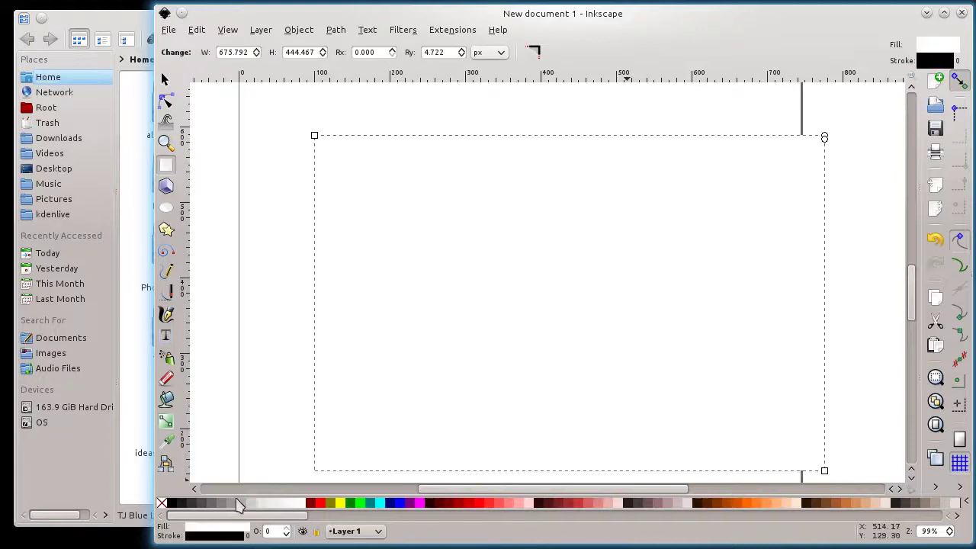
pyautogui.click(170, 503)
pyautogui.press('End')
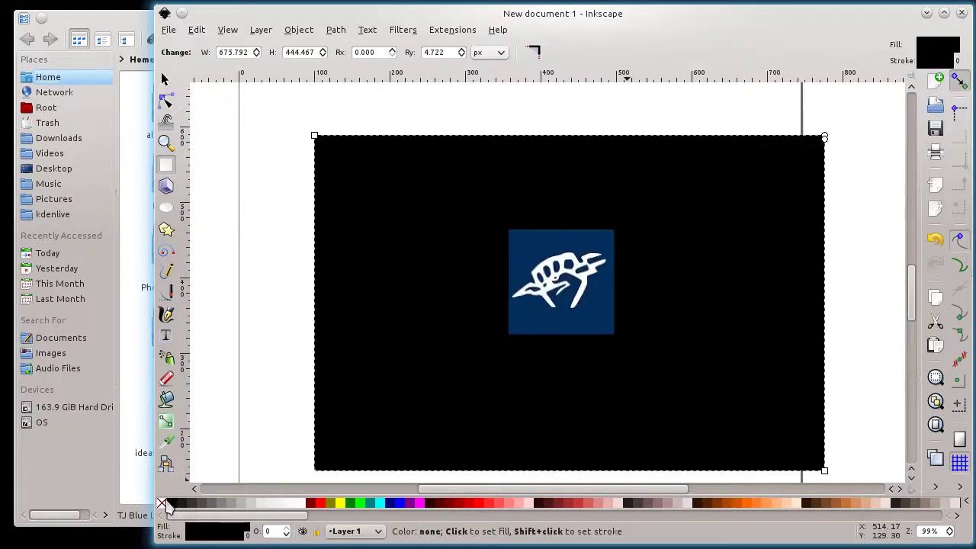
# Step: Draw a second rectangle of about 380×354 px over the page's upper part
pyautogui.moveTo(415, 273); pyautogui.dragTo(397, 242)
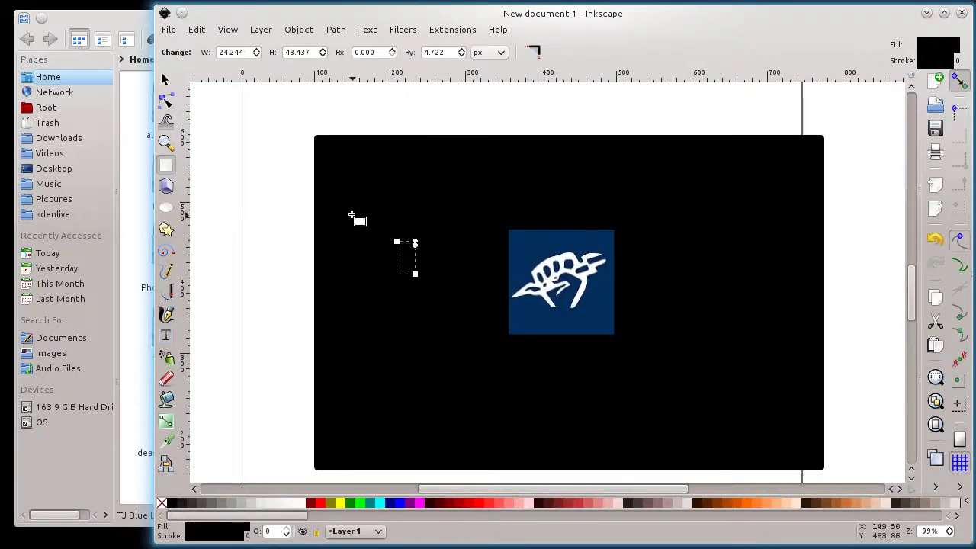
pyautogui.press('Escape')
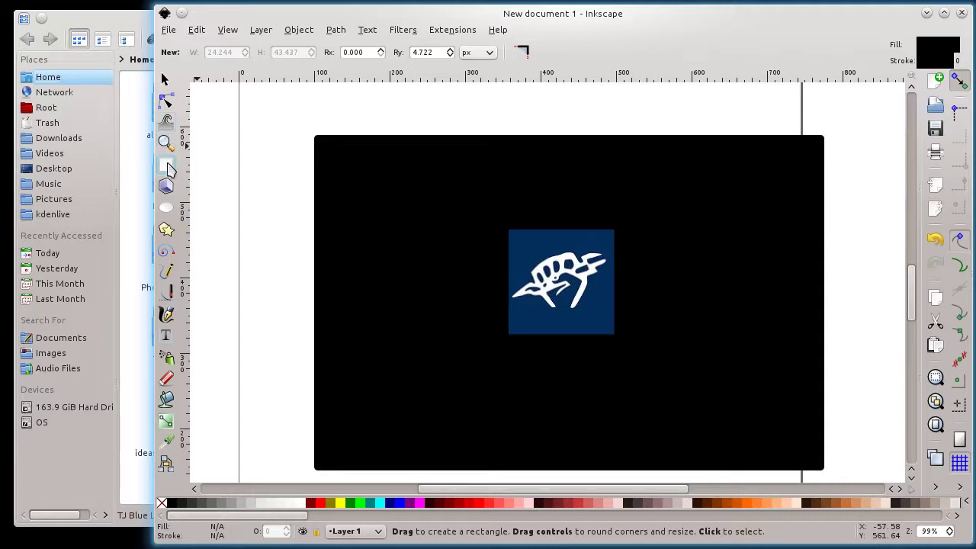
pyautogui.moveTo(501, 218); pyautogui.dragTo(644, 349)
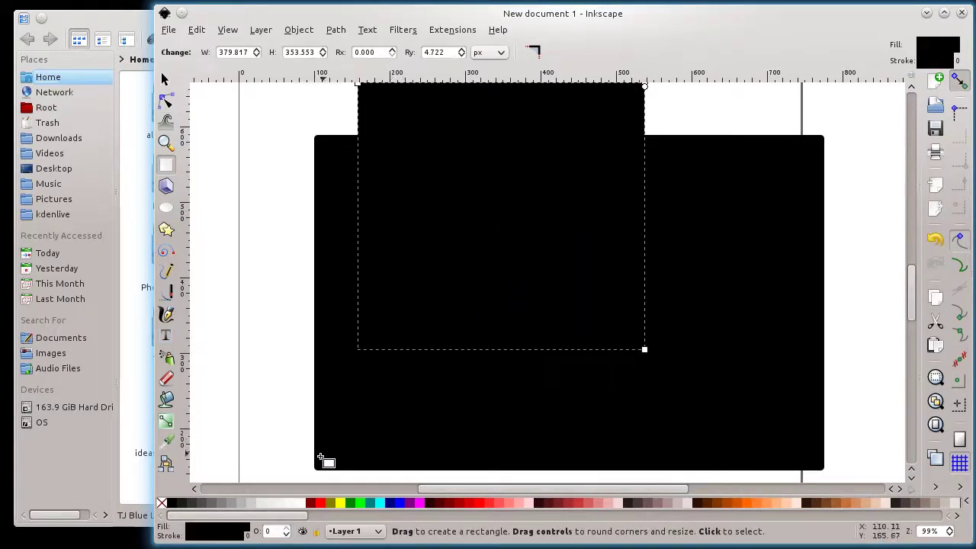
# Step: Fill the second rectangle white and move it over the logo area
pyautogui.click(296, 502)
pyautogui.click(167, 83)
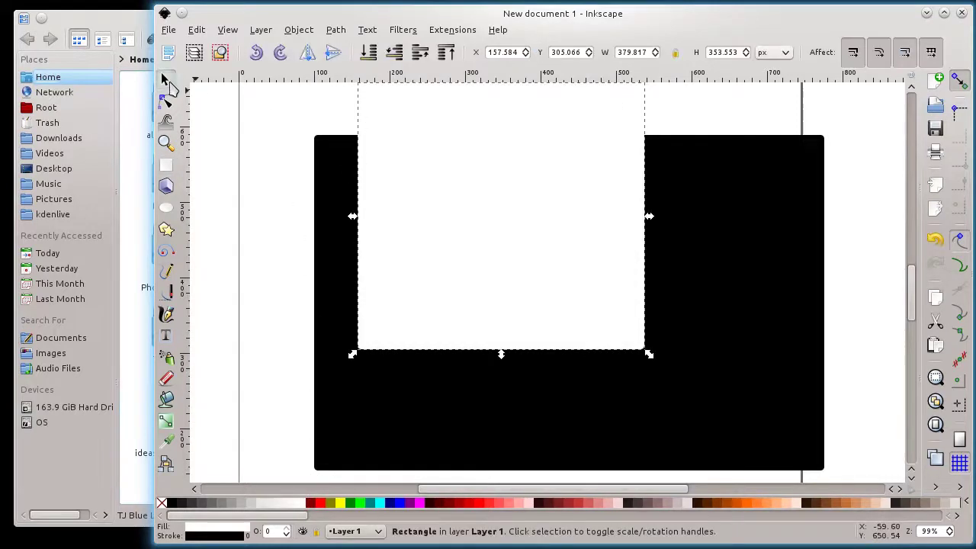
pyautogui.moveTo(466, 203); pyautogui.dragTo(523, 275)
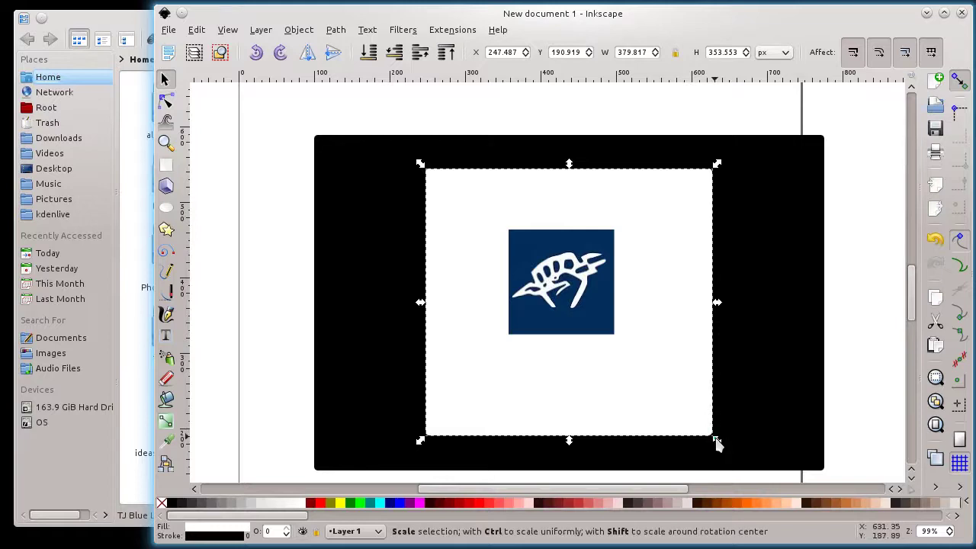
# Step: With the ratio locked, shrink the white rectangle to about 163×152 px around the logo
pyautogui.click(675, 52)
pyautogui.moveTo(717, 440); pyautogui.dragTo(636, 350)
pyautogui.moveTo(481, 278); pyautogui.dragTo(543, 325)
pyautogui.moveTo(691, 405); pyautogui.dragTo(641, 373)
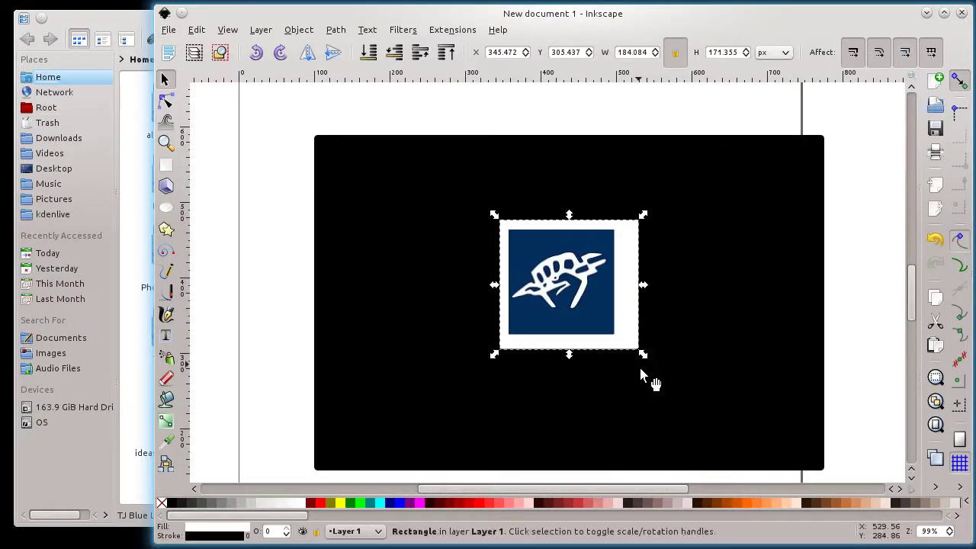
pyautogui.press('+')
pyautogui.press('+')
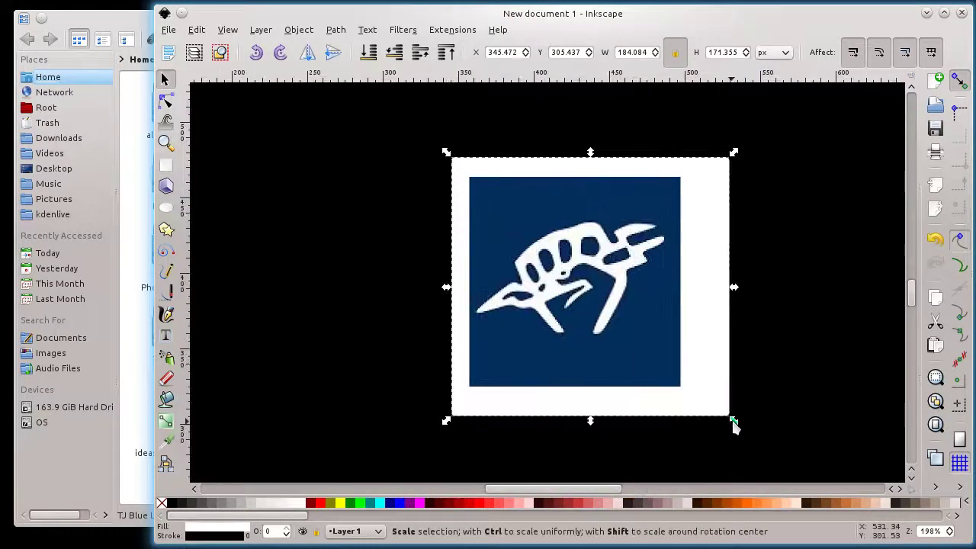
pyautogui.moveTo(733, 425); pyautogui.dragTo(703, 400)
pyautogui.moveTo(686, 330); pyautogui.dragTo(684, 326)
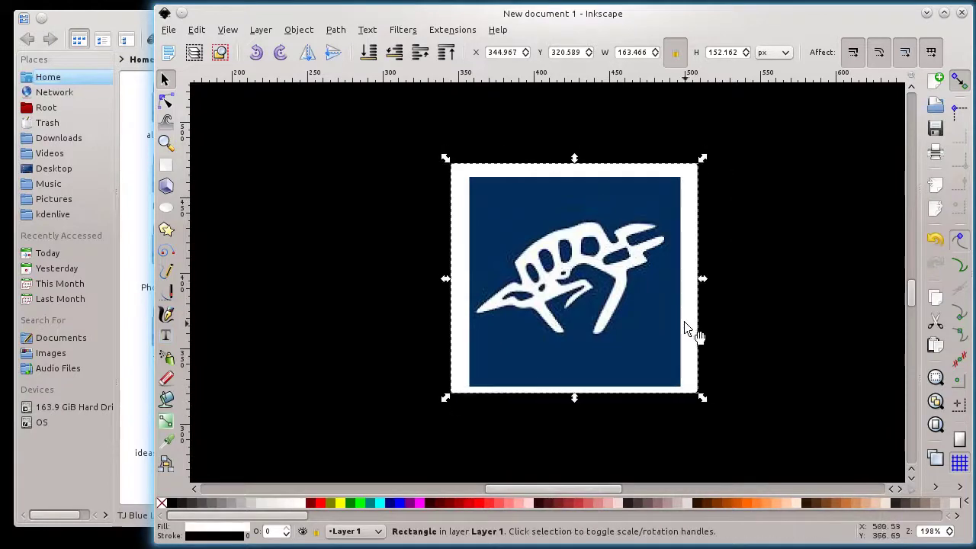
# Step: Centre the logo on the white frame horizontally and vertically with Align and Distribute
pyautogui.click(336, 29)
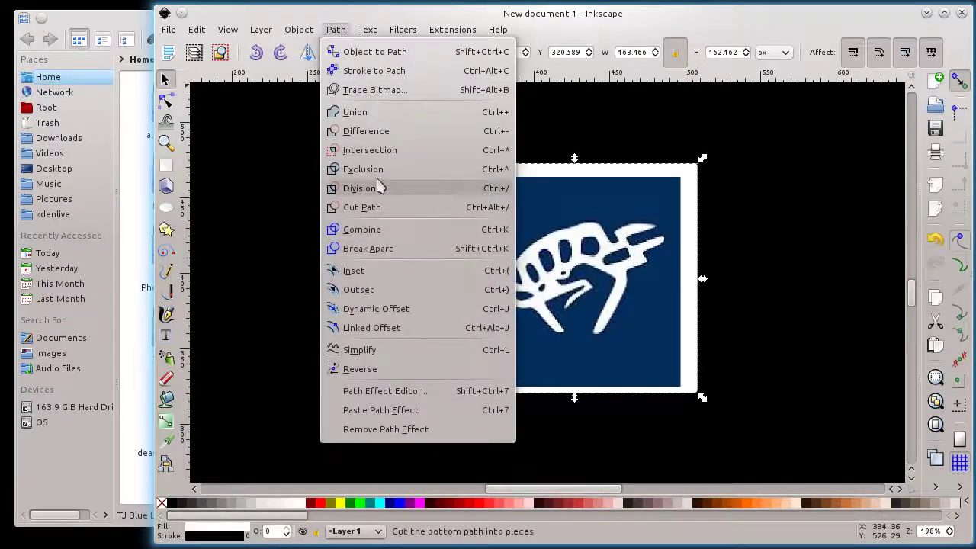
pyautogui.moveTo(299, 34)
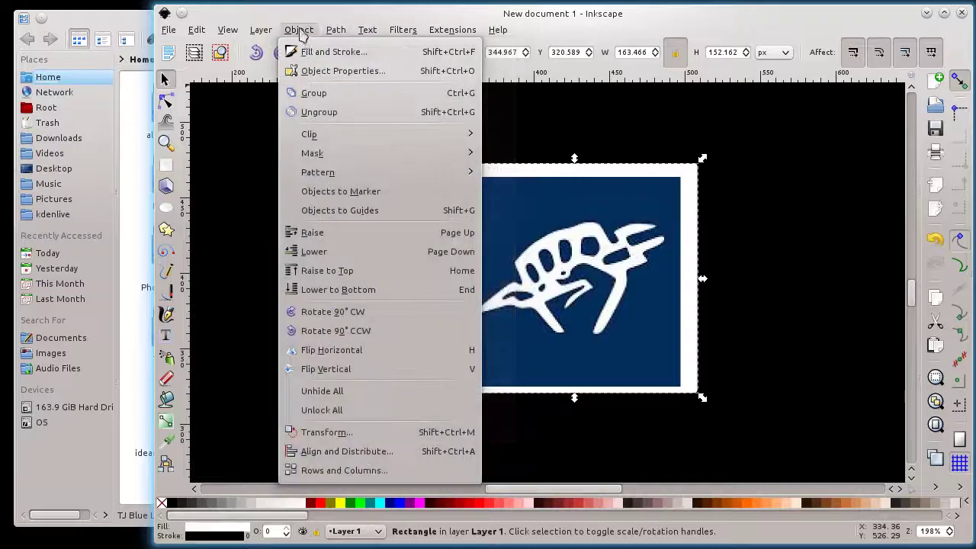
pyautogui.click(335, 452)
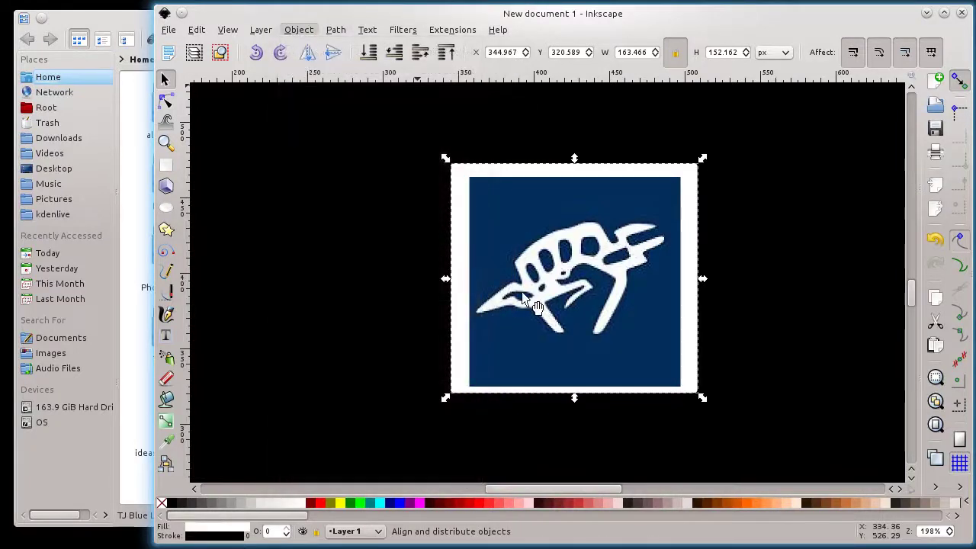
pyautogui.click(520, 223)
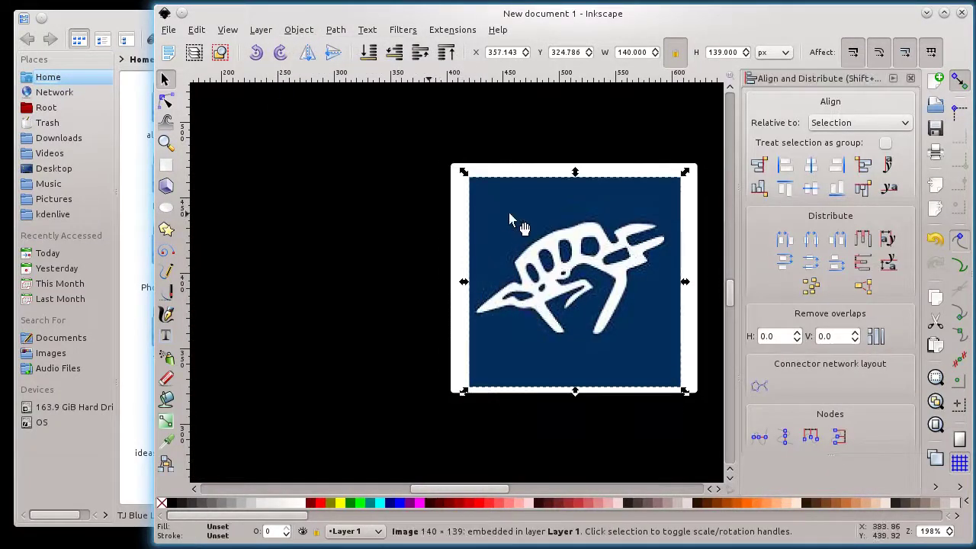
pyautogui.keyDown('shift'); pyautogui.click(463, 211); pyautogui.keyUp('shift')
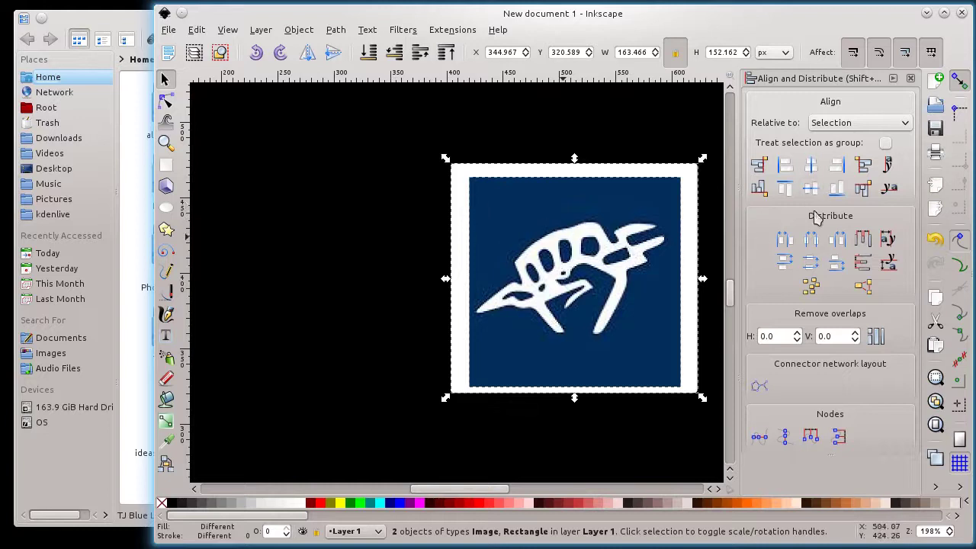
pyautogui.click(811, 165)
pyautogui.click(810, 188)
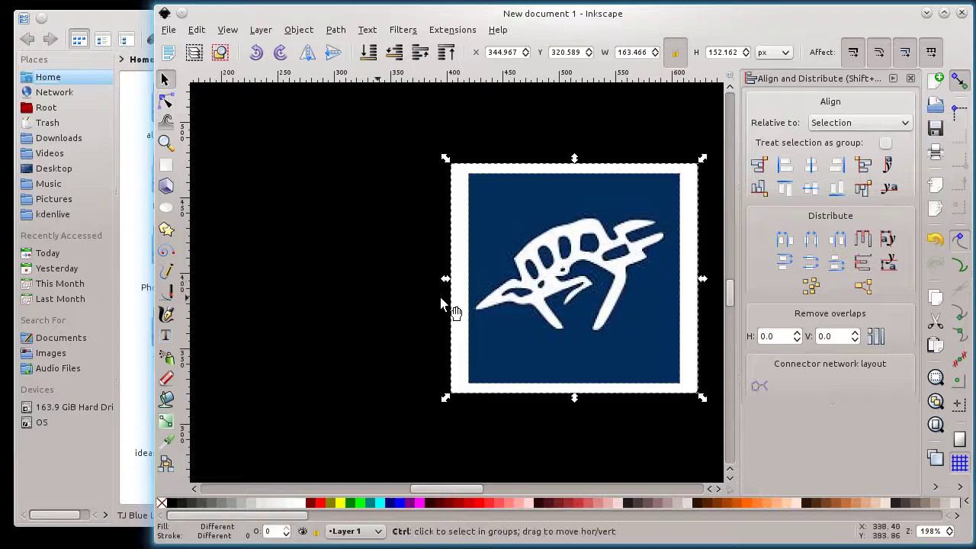
# Step: Narrow the white frame from its left side and re-centre it on the logo
pyautogui.click(414, 290)
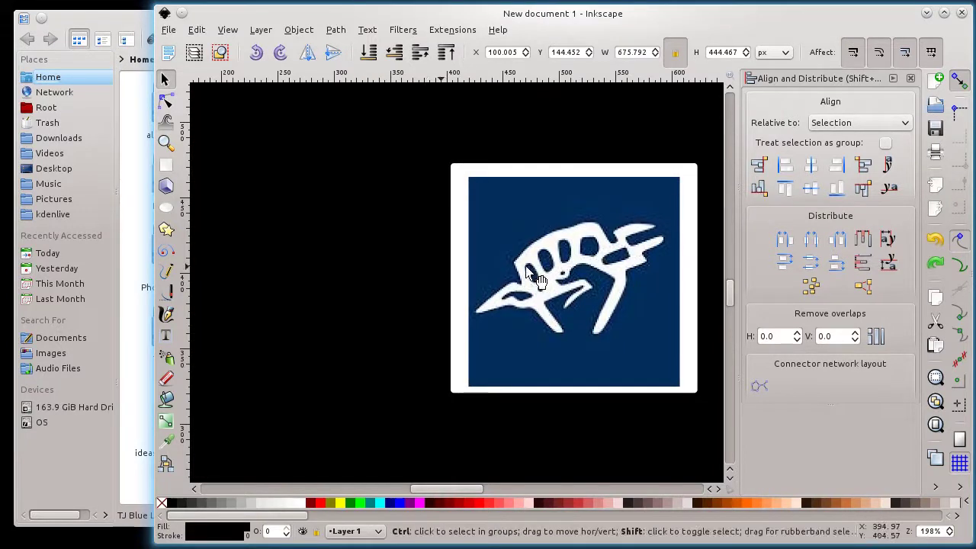
pyautogui.hotkey('ctrl', 'shift', 'z')
pyautogui.click(454, 274)
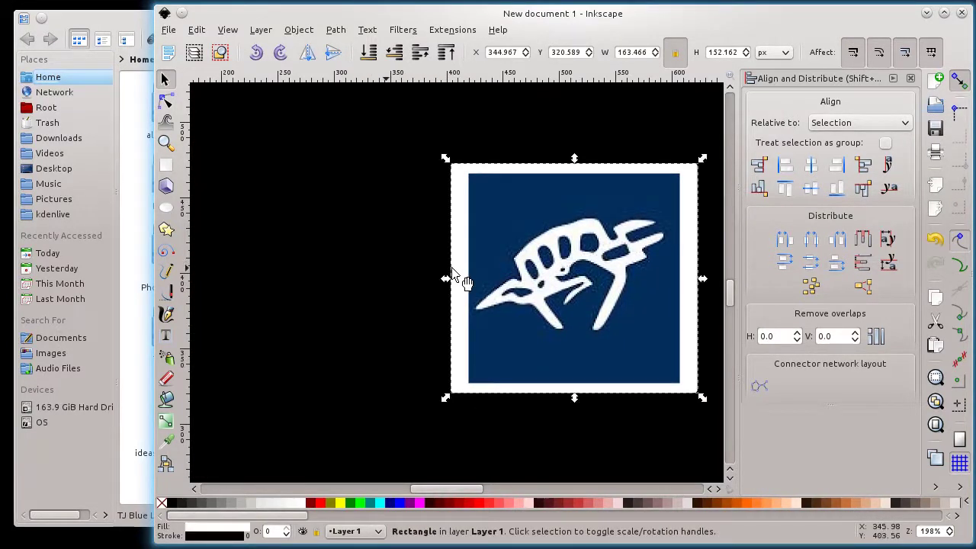
pyautogui.moveTo(447, 279); pyautogui.dragTo(453, 283)
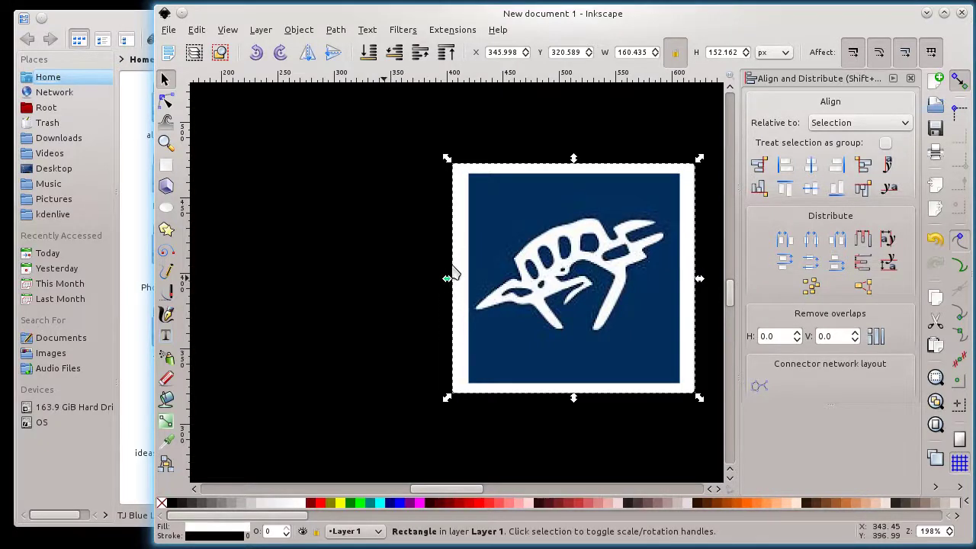
pyautogui.keyDown('shift'); pyautogui.click(556, 248); pyautogui.keyUp('shift')
pyautogui.keyDown('shift'); pyautogui.click(503, 220); pyautogui.keyUp('shift')
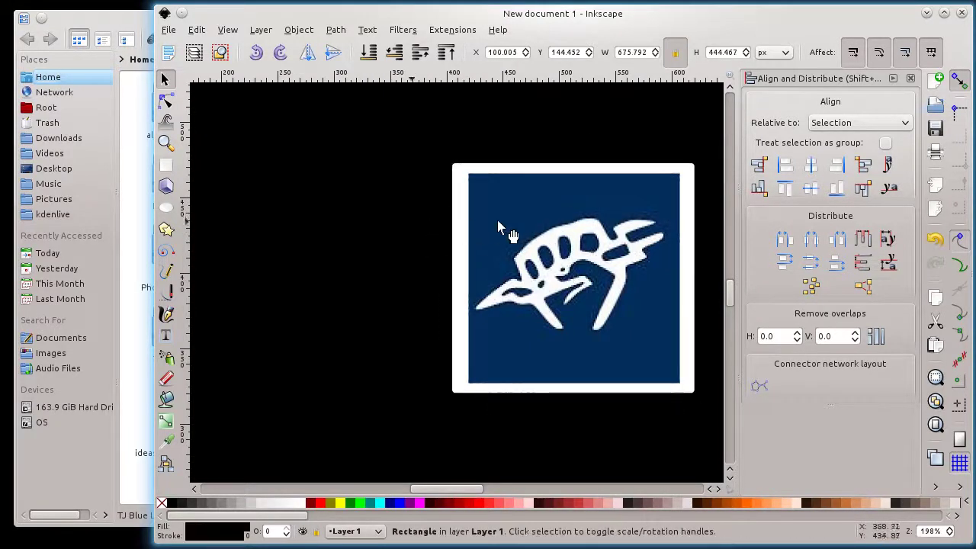
pyautogui.click(477, 222)
pyautogui.keyDown('shift'); pyautogui.click(458, 224); pyautogui.keyUp('shift')
pyautogui.click(812, 190)
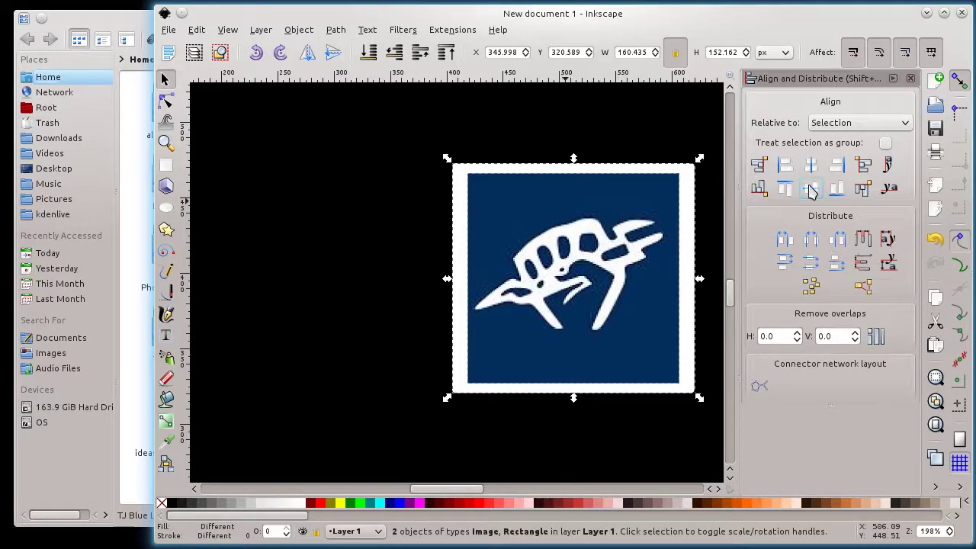
# Step: Narrow the frame slightly more to about 152.859×152.162 px and nudge the logo right
pyautogui.click(336, 280)
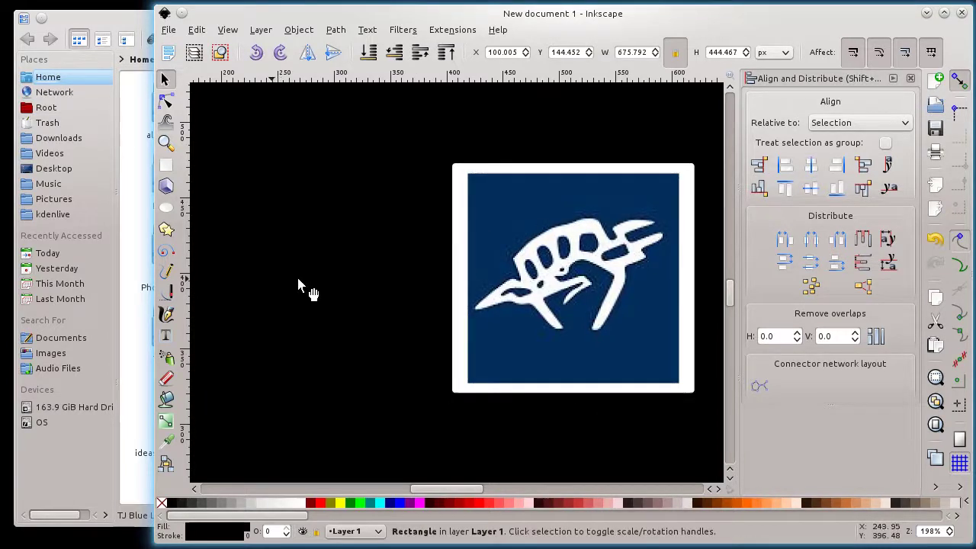
pyautogui.click(458, 293)
pyautogui.moveTo(450, 279); pyautogui.dragTo(457, 283)
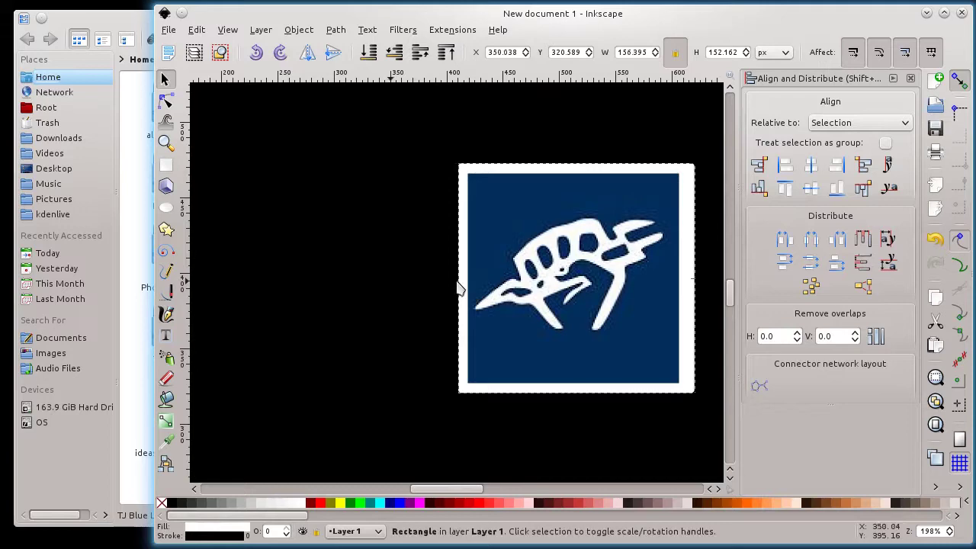
pyautogui.click(503, 280)
pyautogui.moveTo(492, 276); pyautogui.dragTo(458, 283)
# Step: Select the black background rectangle on its own
pyautogui.click(465, 279)
pyautogui.hotkey('ctrl', 'a')
pyautogui.click(368, 265)
pyautogui.moveTo(403, 490); pyautogui.dragTo(438, 490)
pyautogui.click(453, 348)
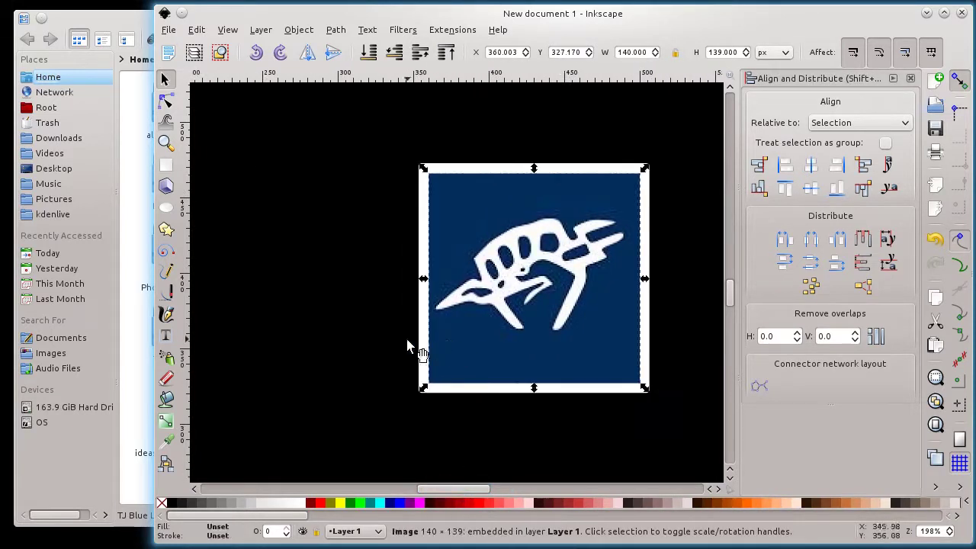
pyautogui.click(395, 329)
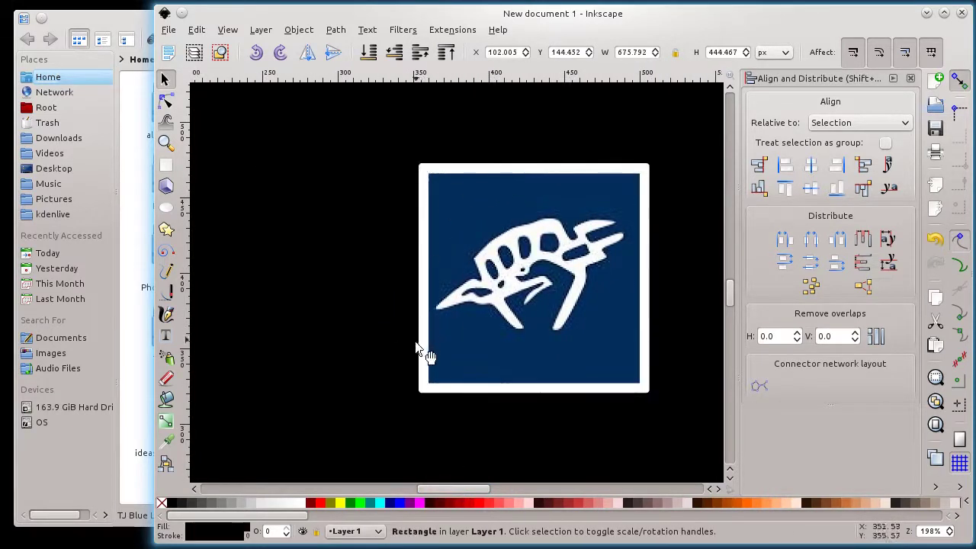
# Step: Delete the black background and export the framed logo as image3042.png at 255×254 px
pyautogui.press('Delete')
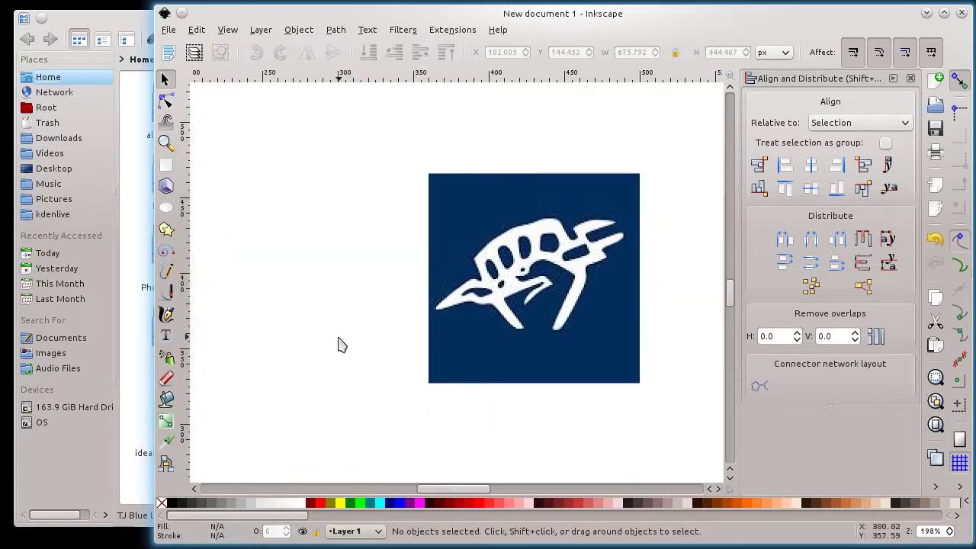
pyautogui.moveTo(338, 122); pyautogui.dragTo(689, 433)
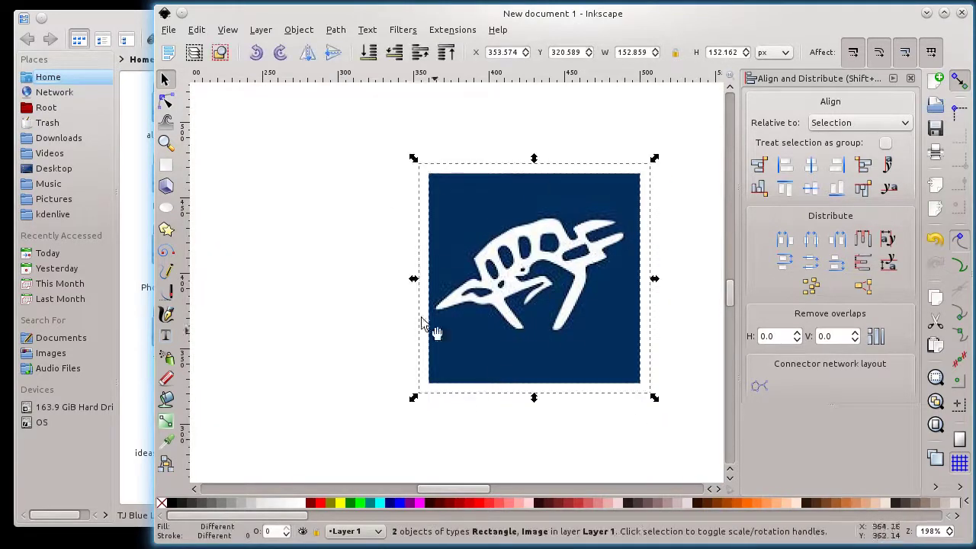
pyautogui.click(167, 30)
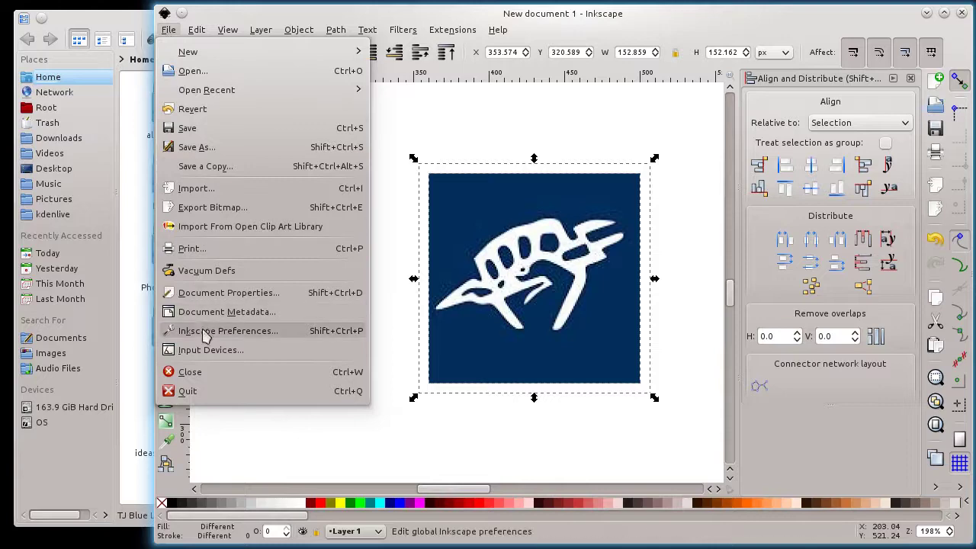
pyautogui.click(210, 208)
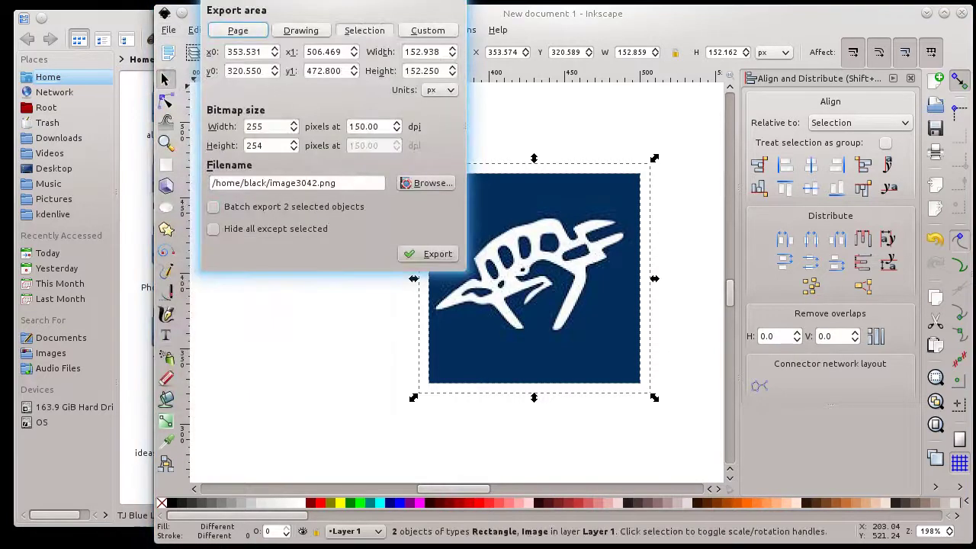
pyautogui.click(449, 343)
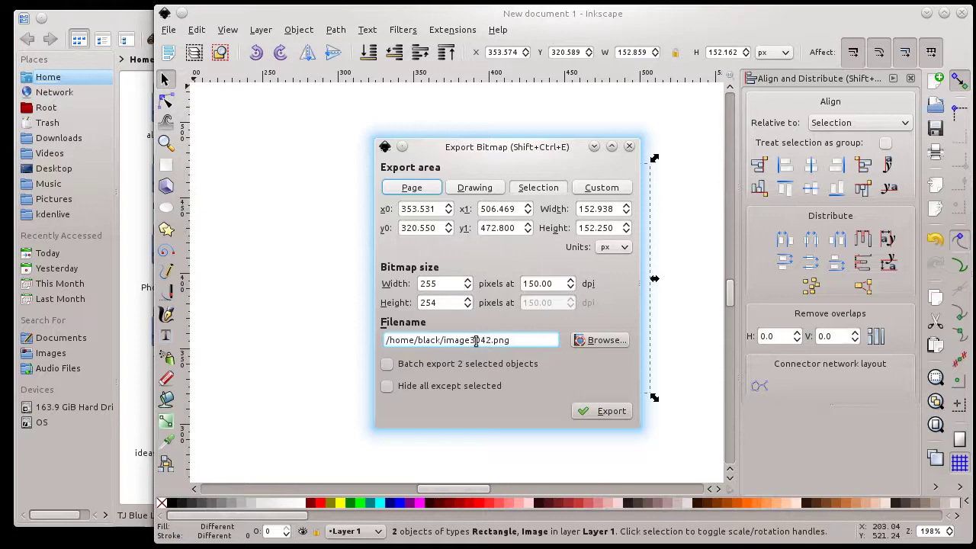
pyautogui.click(604, 412)
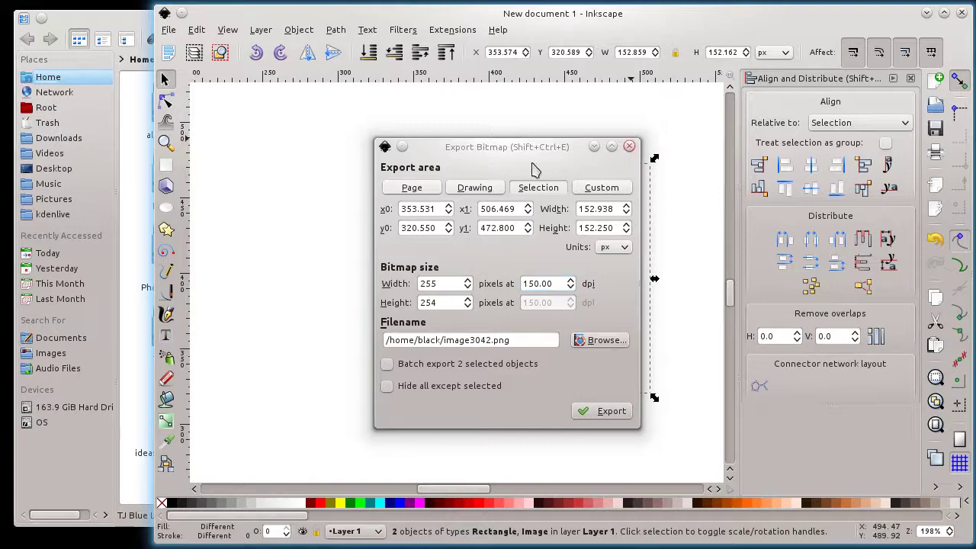
pyautogui.moveTo(564, 153); pyautogui.dragTo(305, 104)
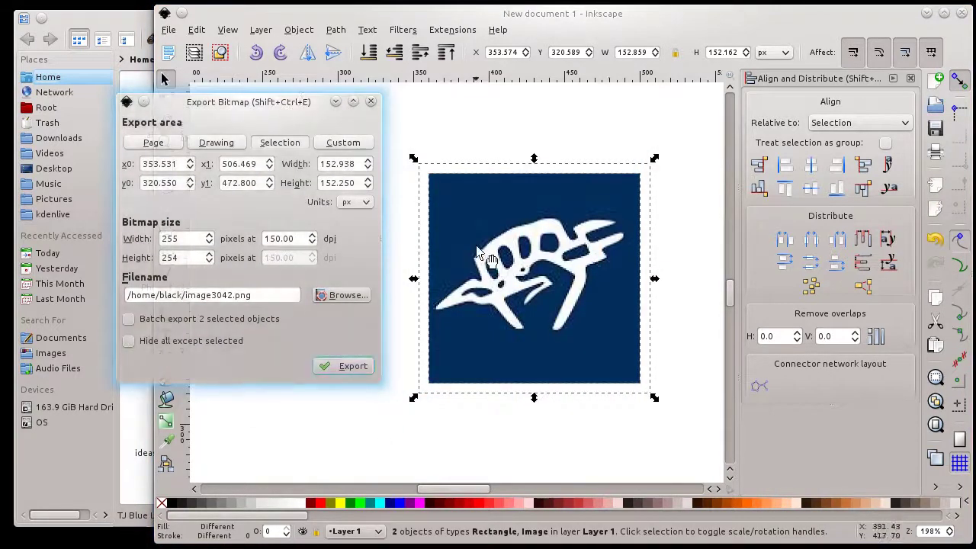
pyautogui.click(372, 102)
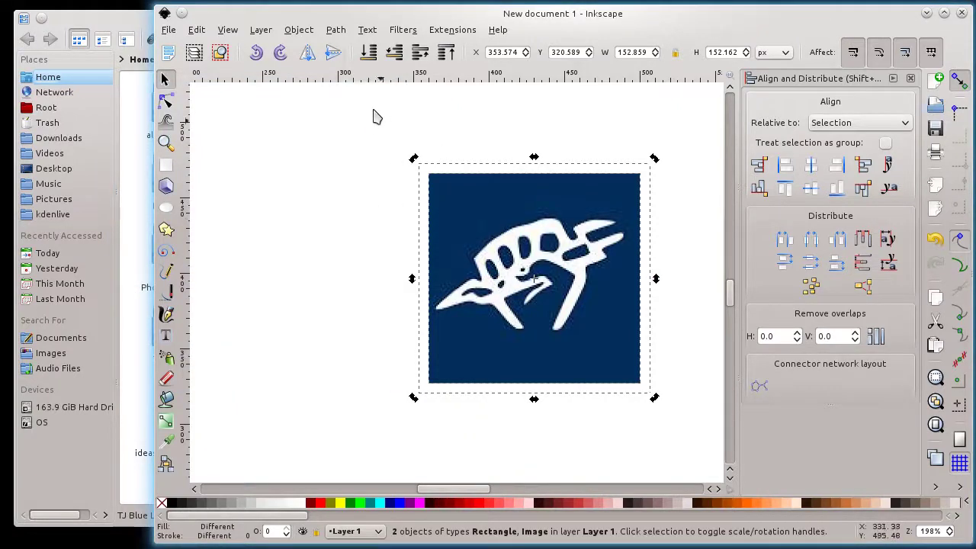
# Step: Trace the logo bitmap with Brightness cutoff and Invert image into a black vector path
pyautogui.click(454, 235)
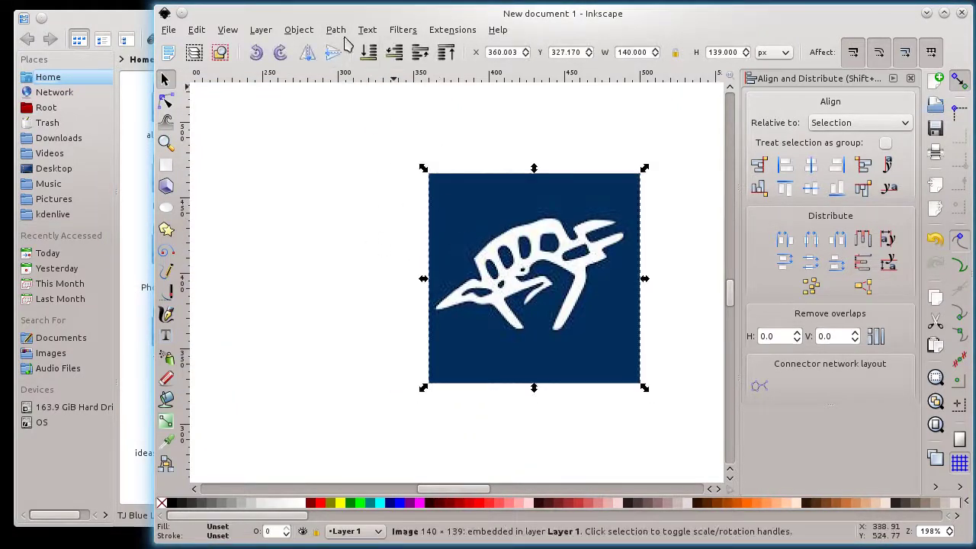
pyautogui.click(335, 32)
pyautogui.click(375, 90)
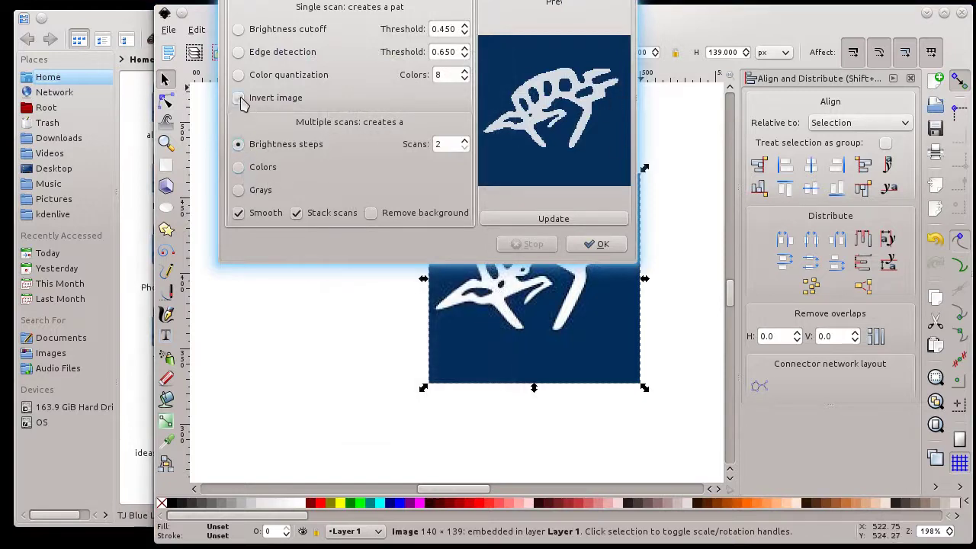
pyautogui.click(500, 219)
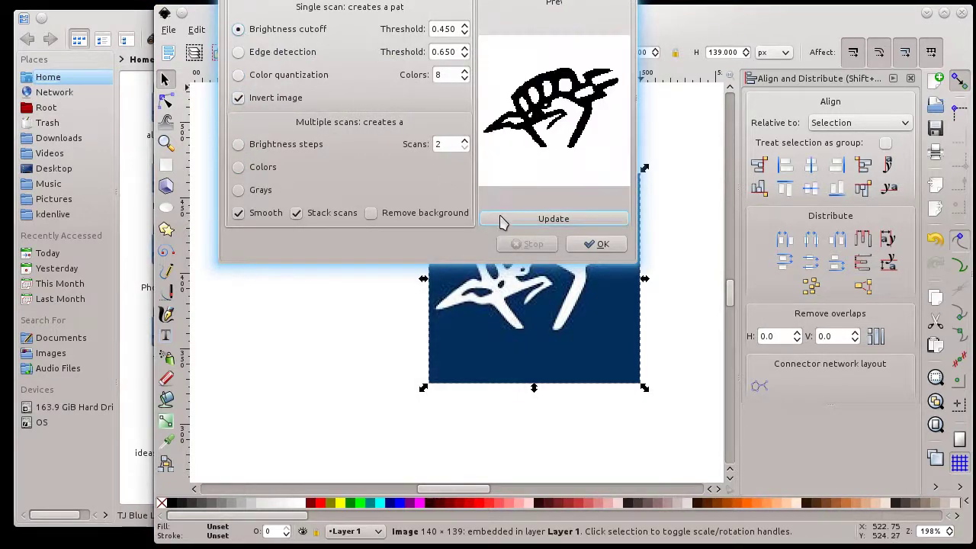
pyautogui.click(589, 242)
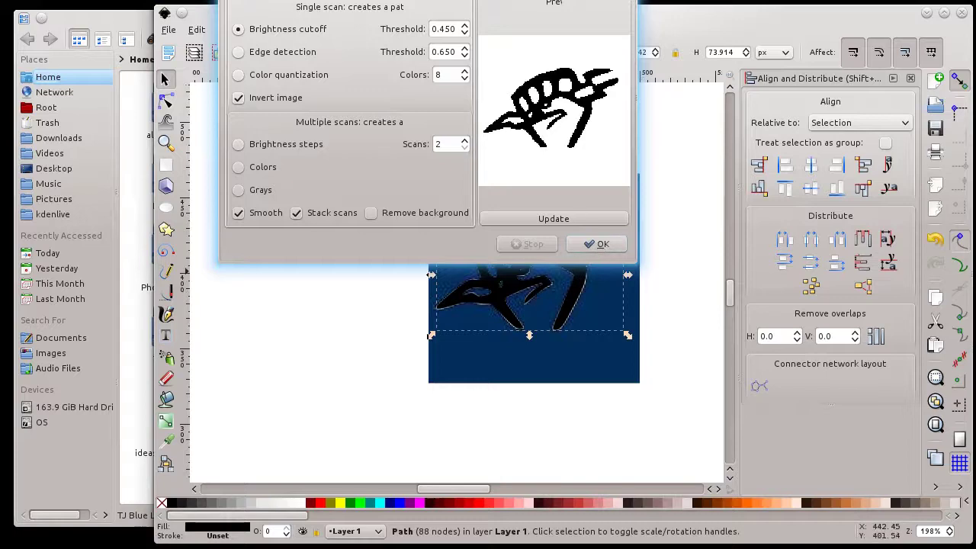
# Step: Delete the original blue bitmap and move the traced path to the page centre
pyautogui.click(523, 281)
pyautogui.moveTo(519, 281)
pyautogui.mouseDown()
pyautogui.moveTo(345, 258)
pyautogui.moveTo(305, 222)
pyautogui.mouseUp()
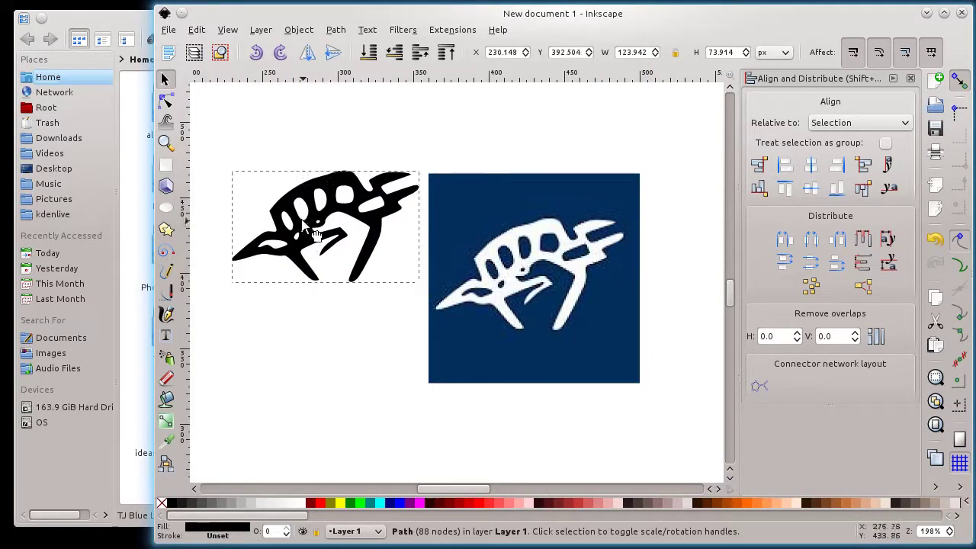
pyautogui.click(517, 280)
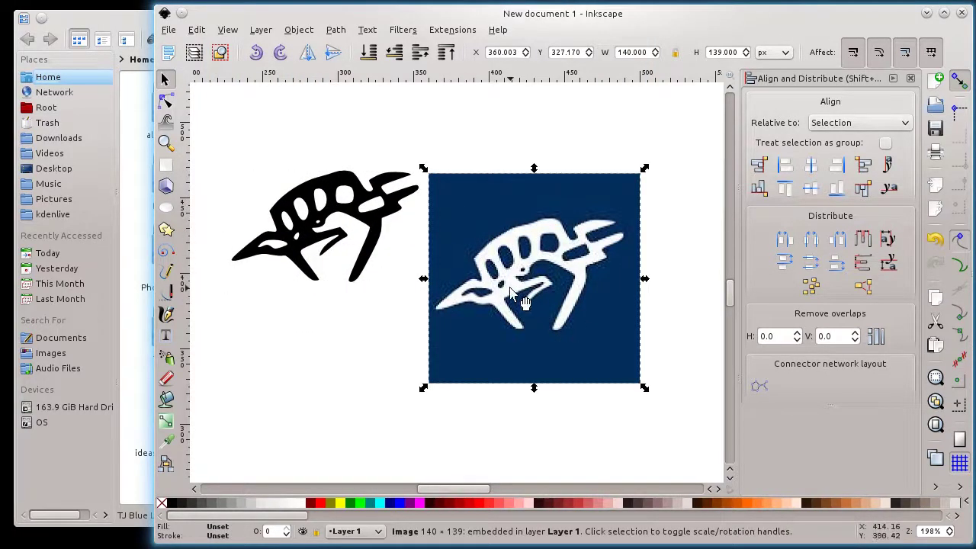
pyautogui.press('Delete')
pyautogui.moveTo(375, 212); pyautogui.dragTo(543, 280)
# Step: Fill the frame square yellow and, after trying navy and red, the traced figure white
pyautogui.click(663, 316)
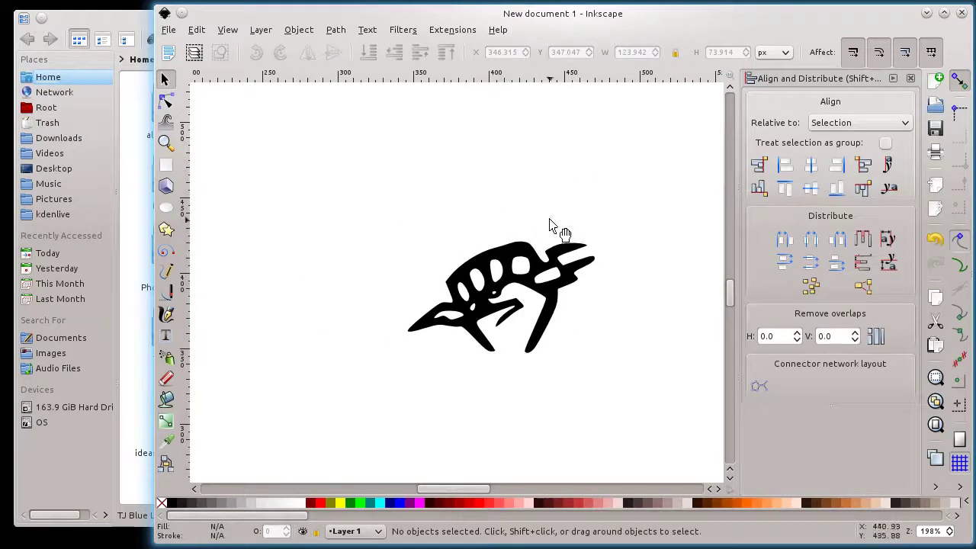
pyautogui.click(556, 224)
pyautogui.click(341, 502)
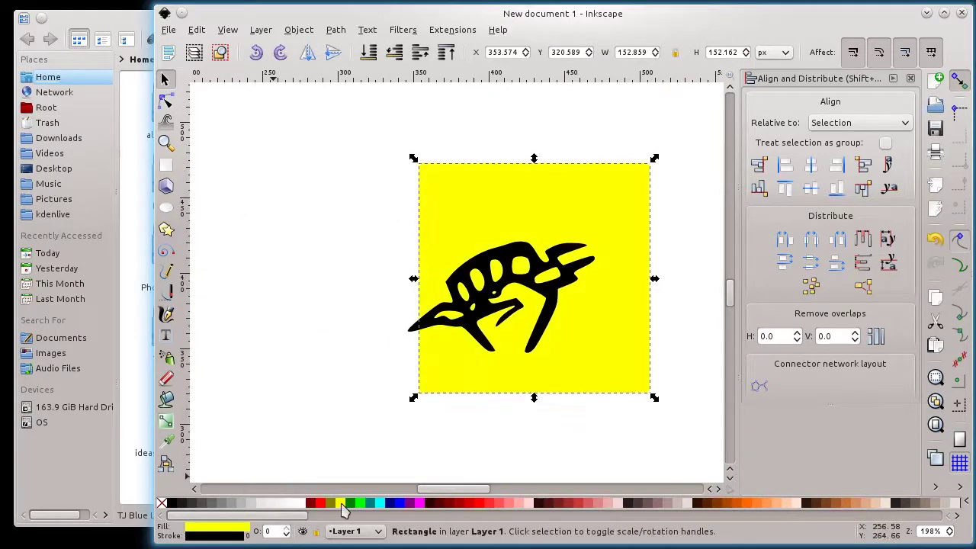
pyautogui.moveTo(507, 306); pyautogui.dragTo(534, 283)
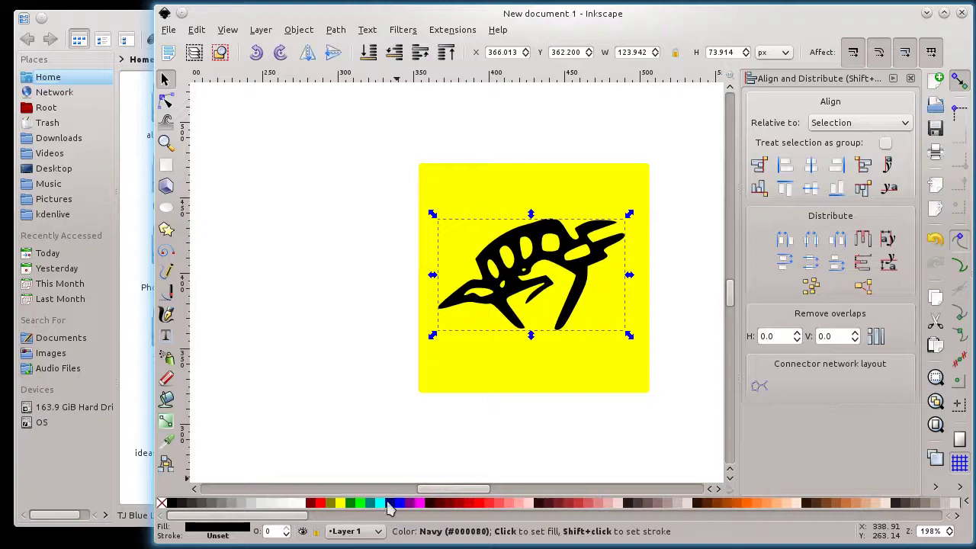
pyautogui.click(391, 504)
pyautogui.click(323, 503)
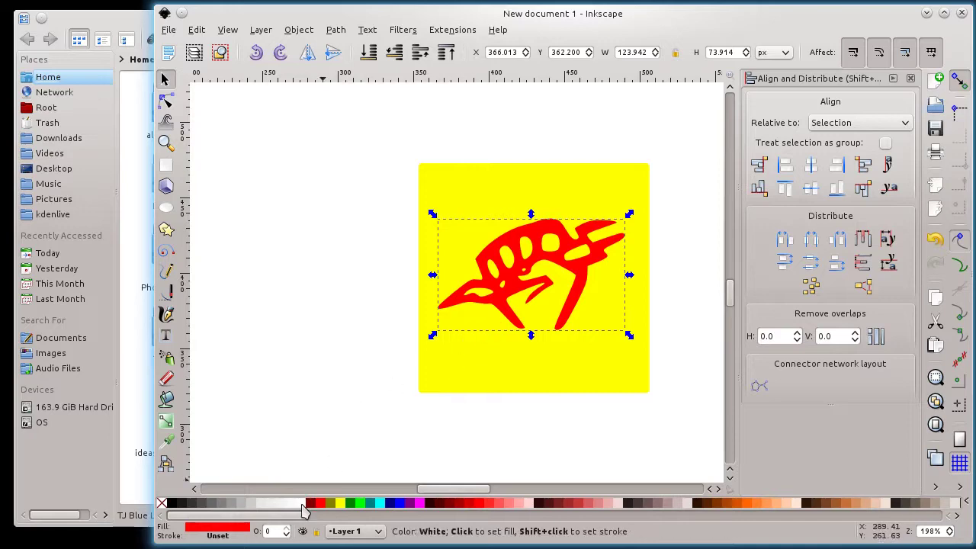
pyautogui.click(303, 503)
# Step: Settle on a navy fill for the square and nudge it slightly upward
pyautogui.click(467, 385)
pyautogui.click(401, 503)
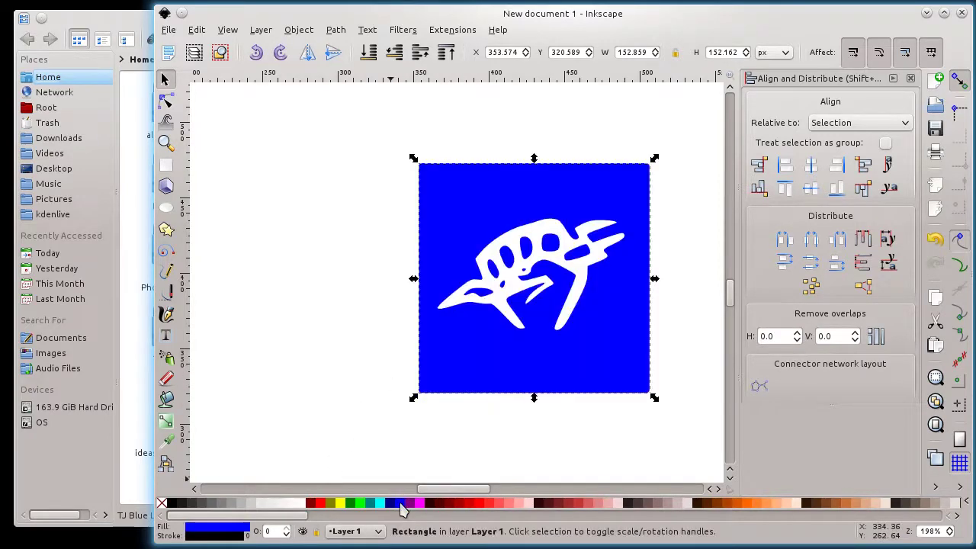
pyautogui.click(381, 505)
pyautogui.click(392, 505)
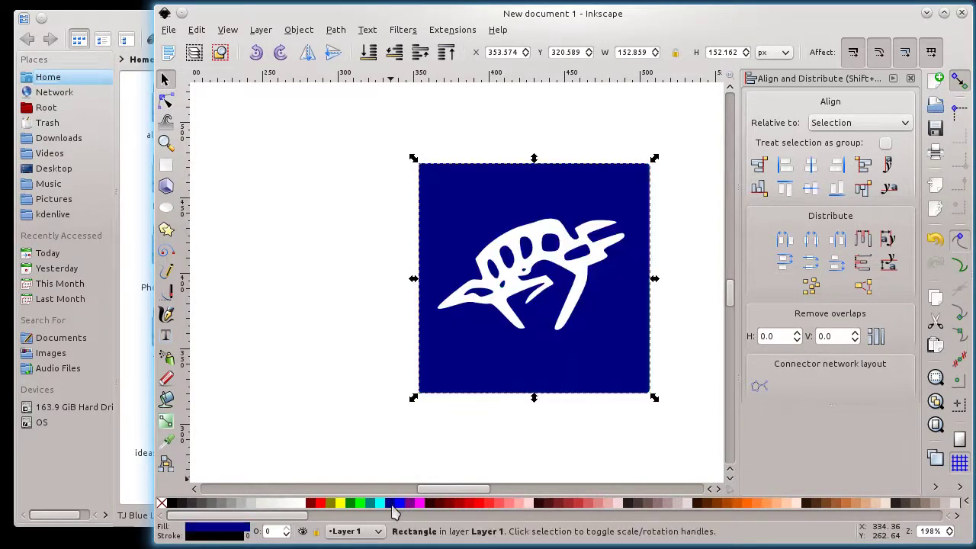
pyautogui.click(402, 505)
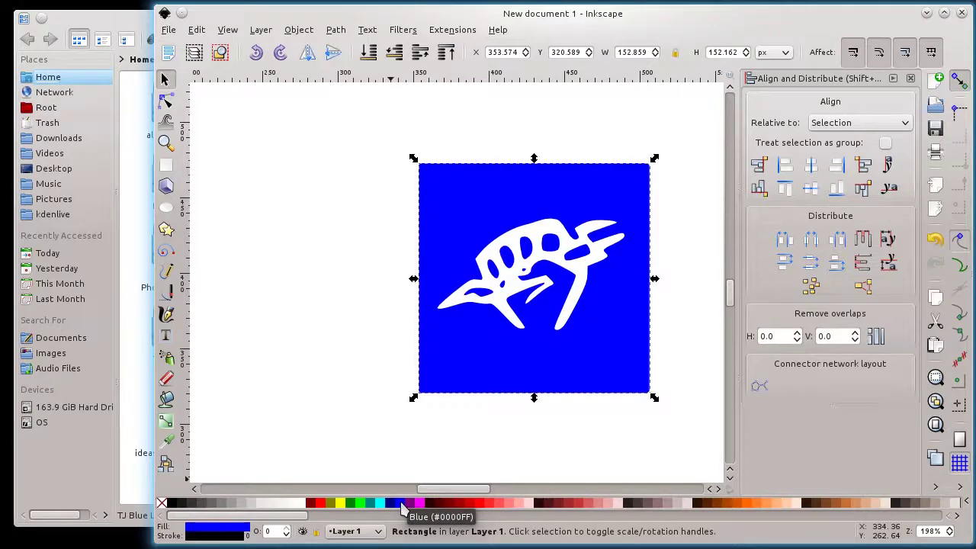
pyautogui.click(392, 503)
pyautogui.moveTo(529, 370); pyautogui.dragTo(528, 362)
# Step: Centre the white figure on the navy square on both axes
pyautogui.click(543, 267)
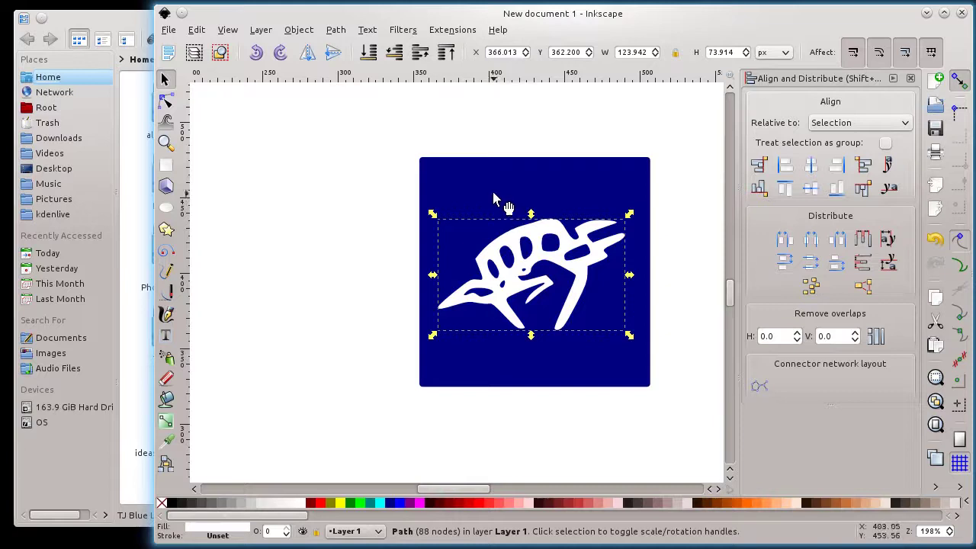
pyautogui.keyDown('shift'); pyautogui.click(497, 203); pyautogui.keyUp('shift')
pyautogui.click(811, 165)
pyautogui.click(810, 188)
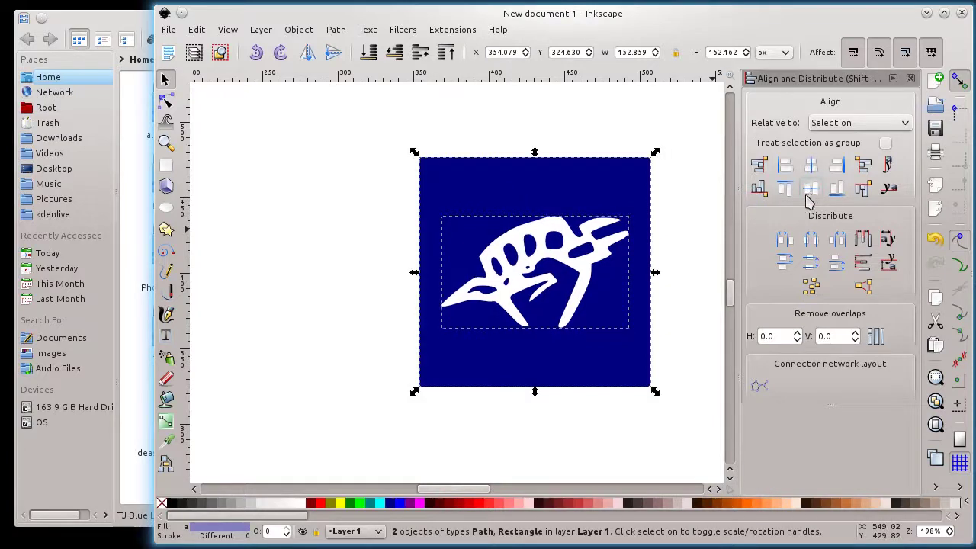
# Step: Make an enlarged white copy of the navy square and send it to the back
pyautogui.click(303, 328)
pyautogui.click(464, 194)
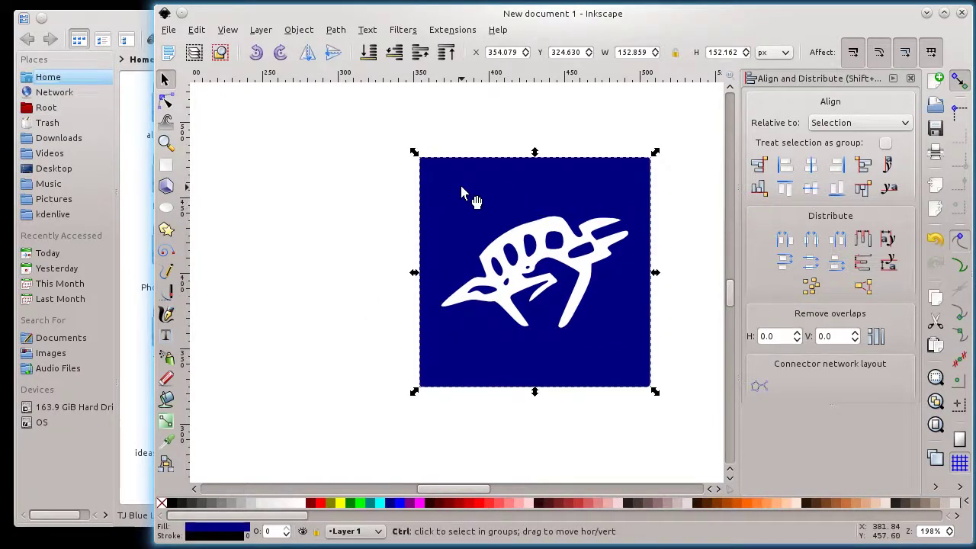
pyautogui.press('Home')
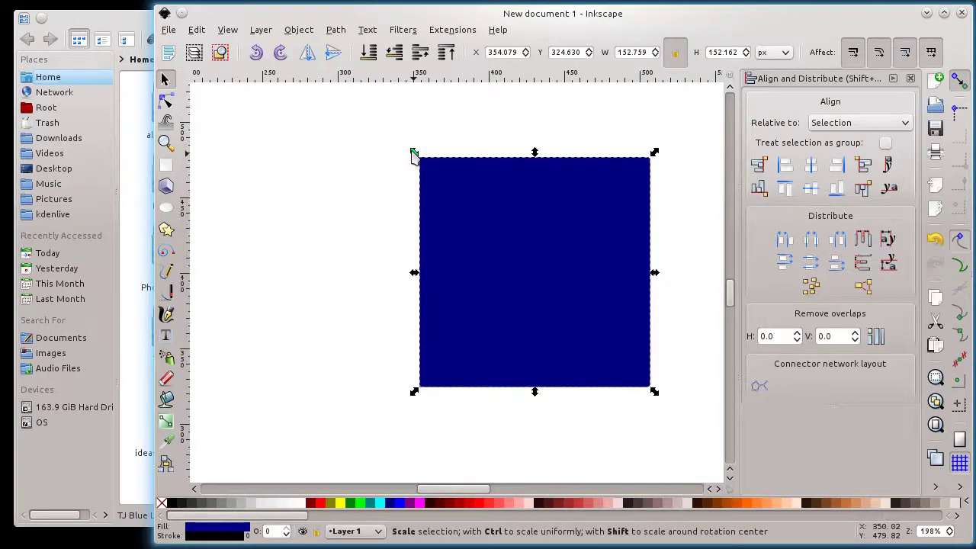
pyautogui.moveTo(414, 153); pyautogui.dragTo(401, 146)
pyautogui.click(299, 503)
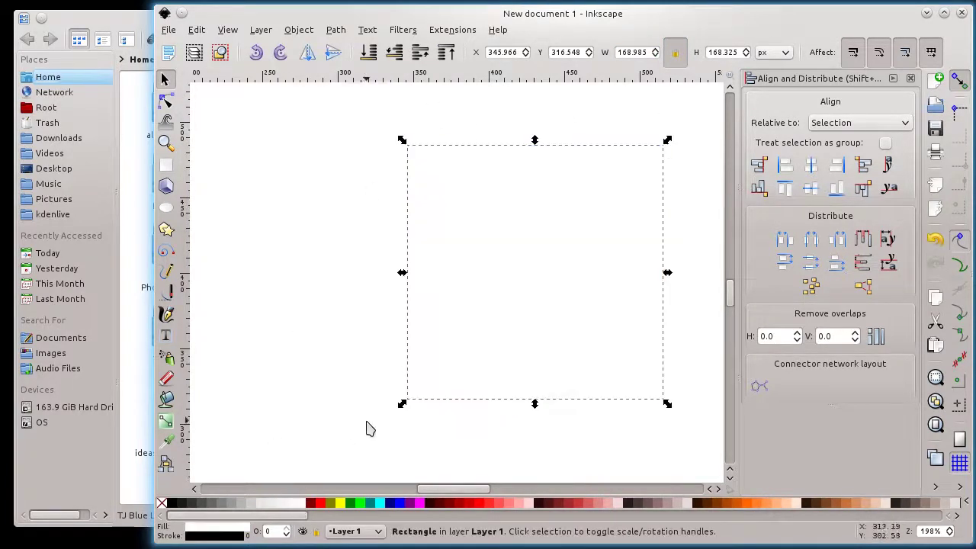
pyautogui.press('End')
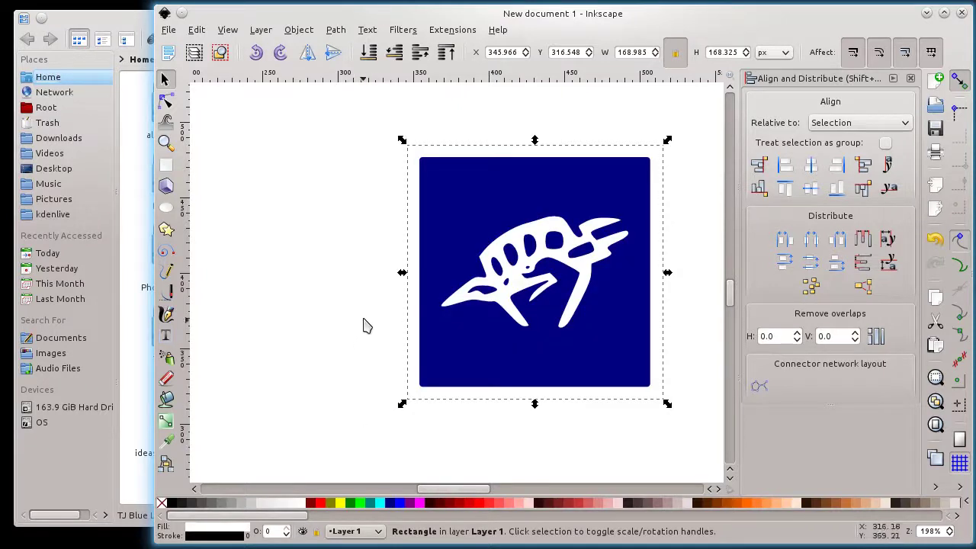
# Step: Draw a large black rectangle covering the whole design and send it to the back
pyautogui.click(166, 164)
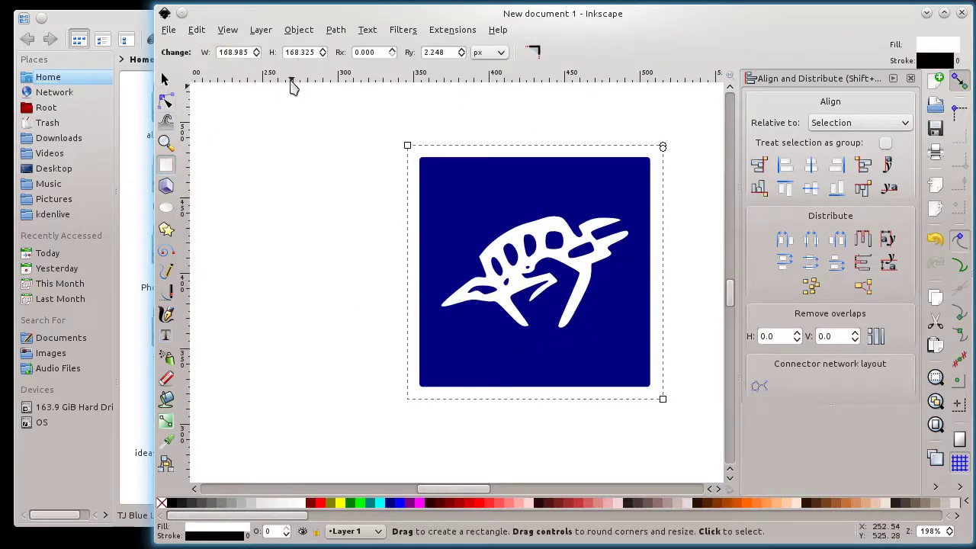
pyautogui.moveTo(290, 93); pyautogui.dragTo(709, 462)
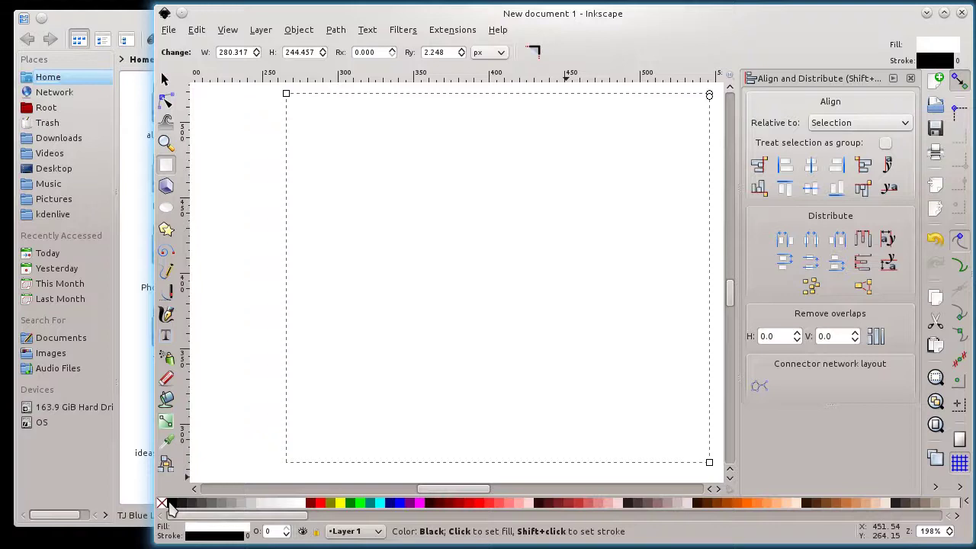
pyautogui.click(171, 503)
pyautogui.press('End')
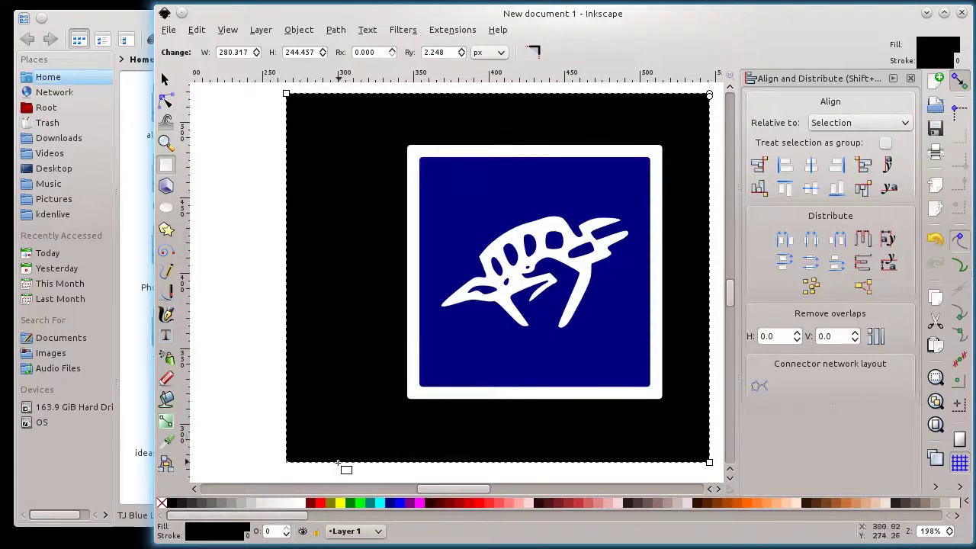
pyautogui.moveTo(447, 495); pyautogui.dragTo(458, 494)
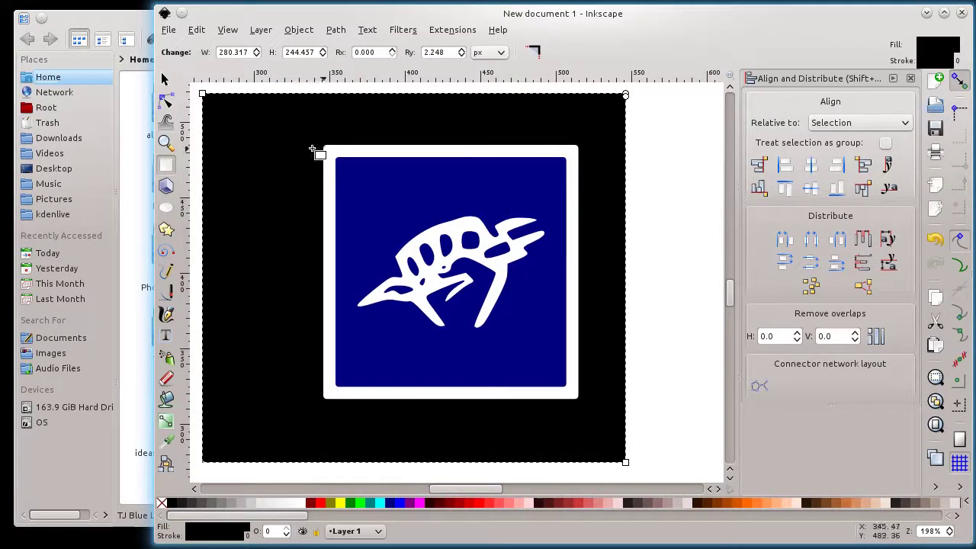
# Step: Shrink the navy square and white frame so the frame hugs it at 139.667×139.121 px
pyautogui.click(164, 78)
pyautogui.click(326, 152)
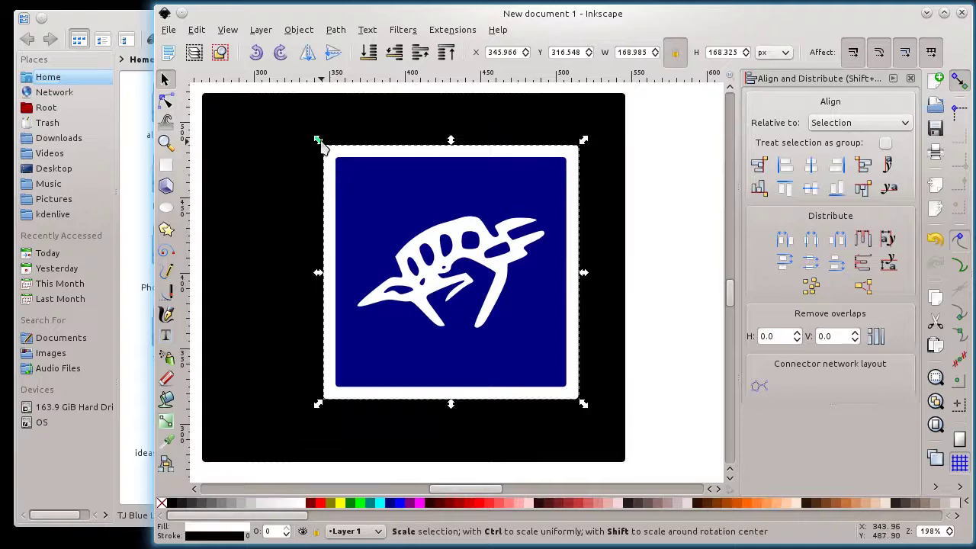
pyautogui.moveTo(318, 141); pyautogui.dragTo(327, 149)
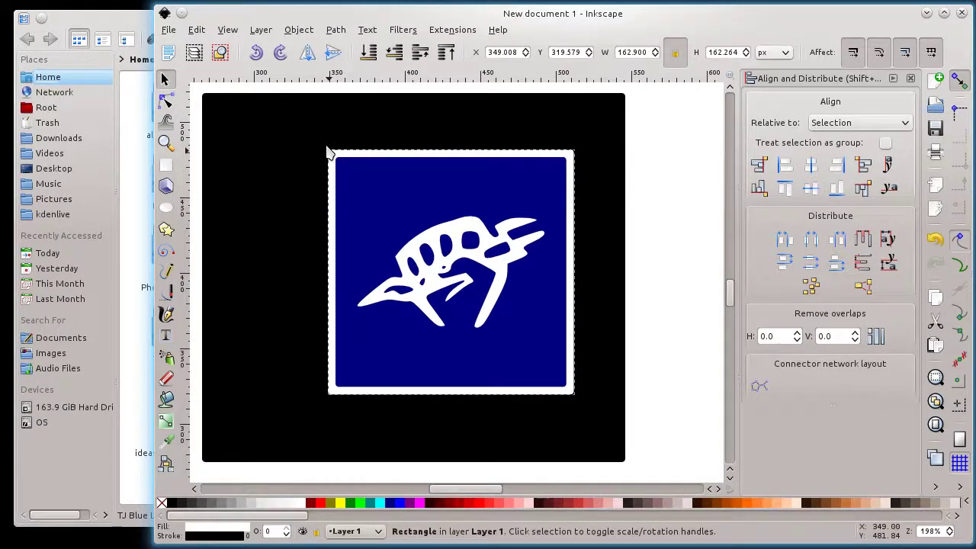
pyautogui.click(339, 165)
pyautogui.moveTo(333, 154); pyautogui.dragTo(350, 173)
pyautogui.moveTo(323, 145); pyautogui.dragTo(346, 163)
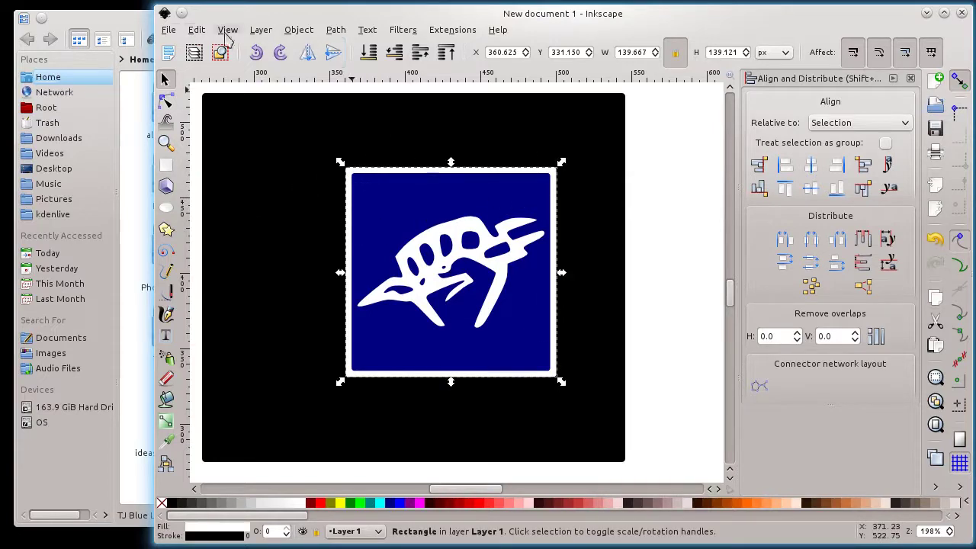
# Step: Export the framed logo as image3044.png at 1200 px width (1200×1195, 772.53 dpi)
pyautogui.click(169, 30)
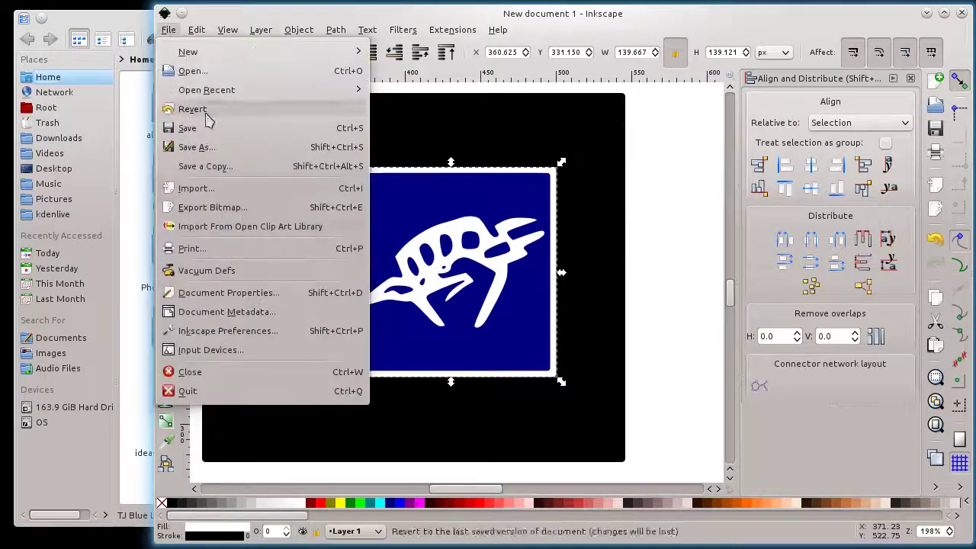
pyautogui.click(220, 208)
pyautogui.moveTo(233, 295); pyautogui.dragTo(227, 295)
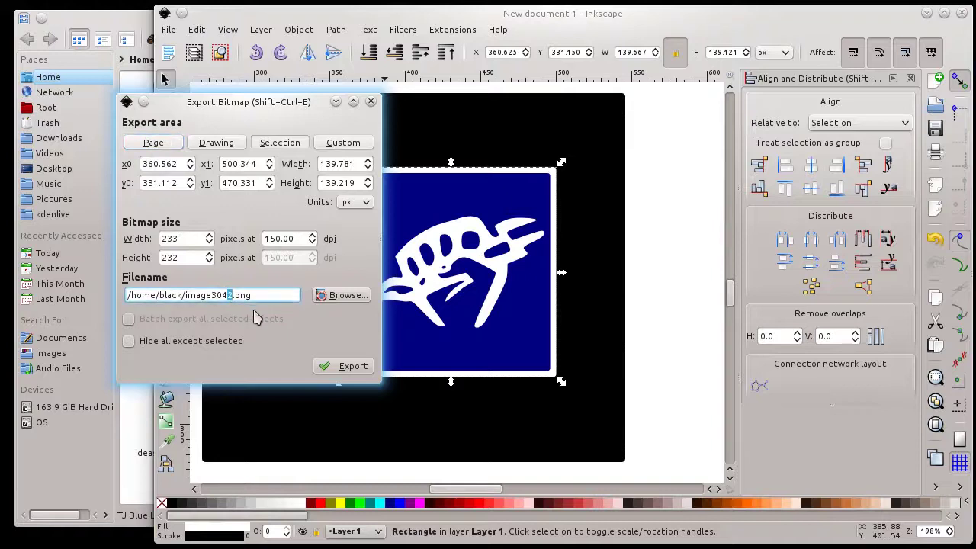
pyautogui.write('4')
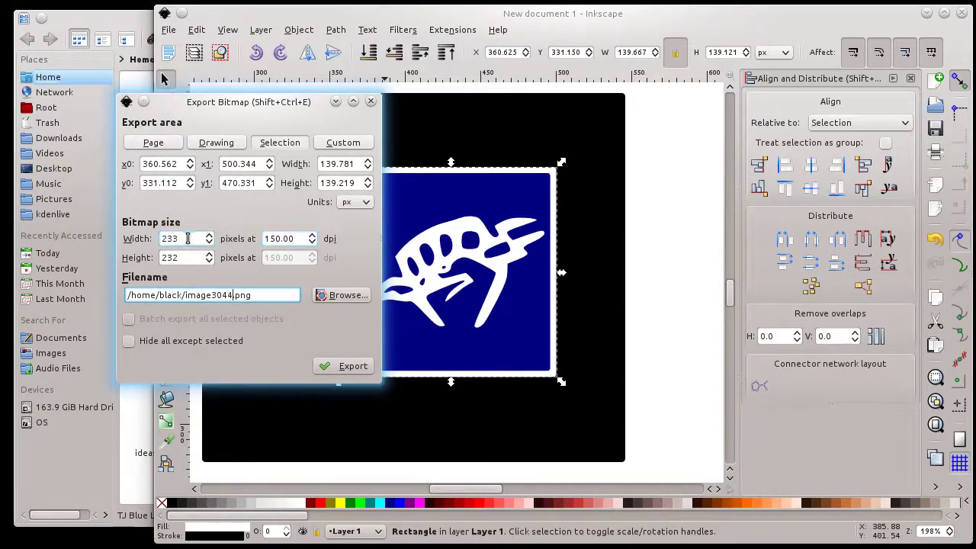
pyautogui.moveTo(189, 238); pyautogui.dragTo(147, 241)
pyautogui.write('12')
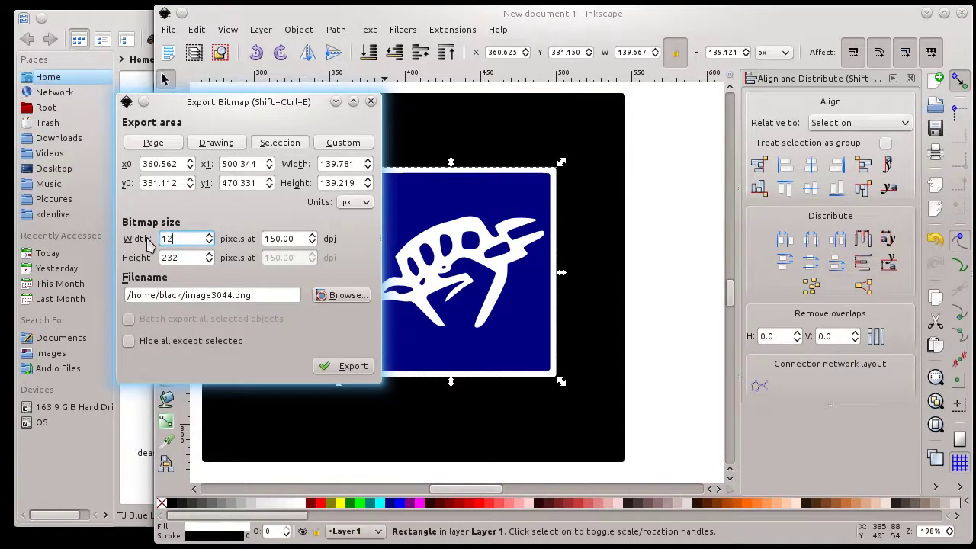
pyautogui.write('00')
pyautogui.click(190, 257)
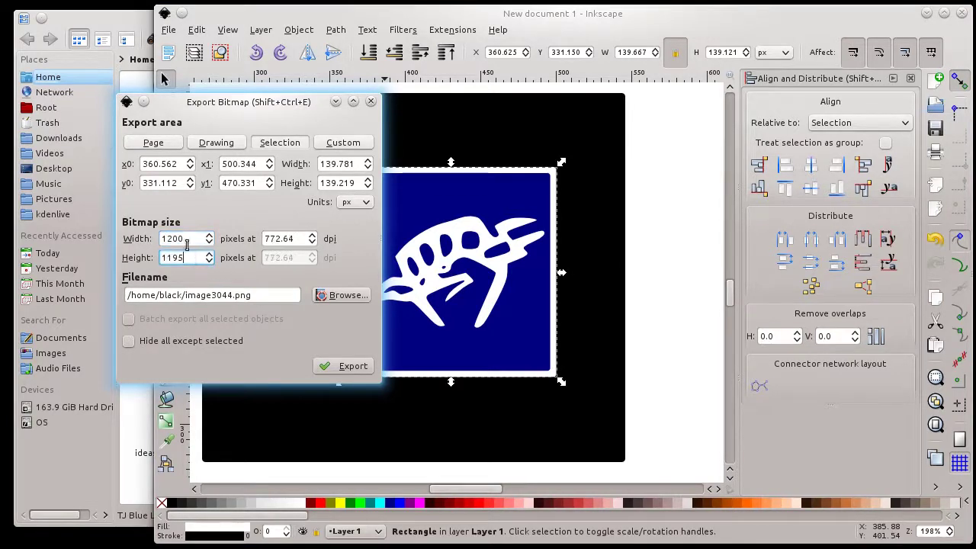
pyautogui.click(343, 367)
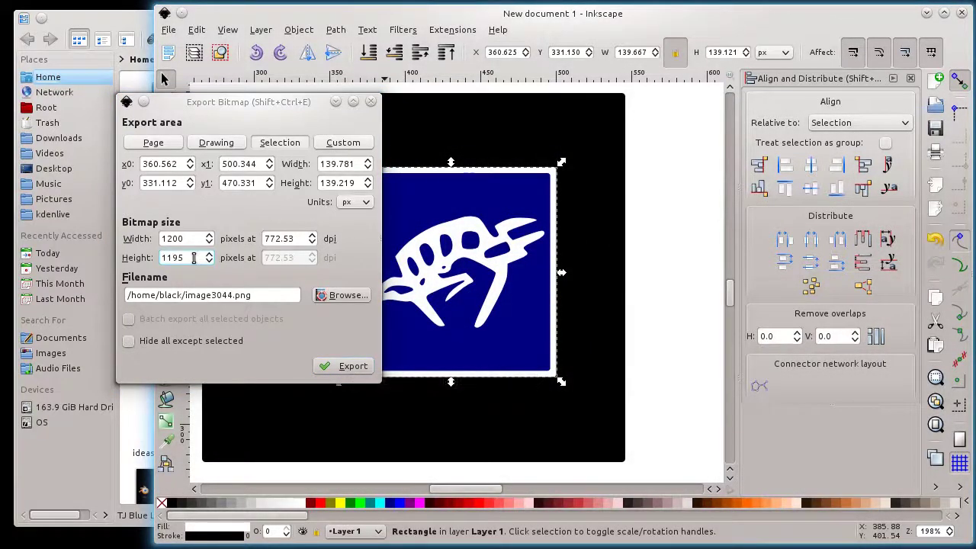
# Step: Close the Export Bitmap dialog, leaving the white-framed navy logo on black
pyautogui.click(371, 101)
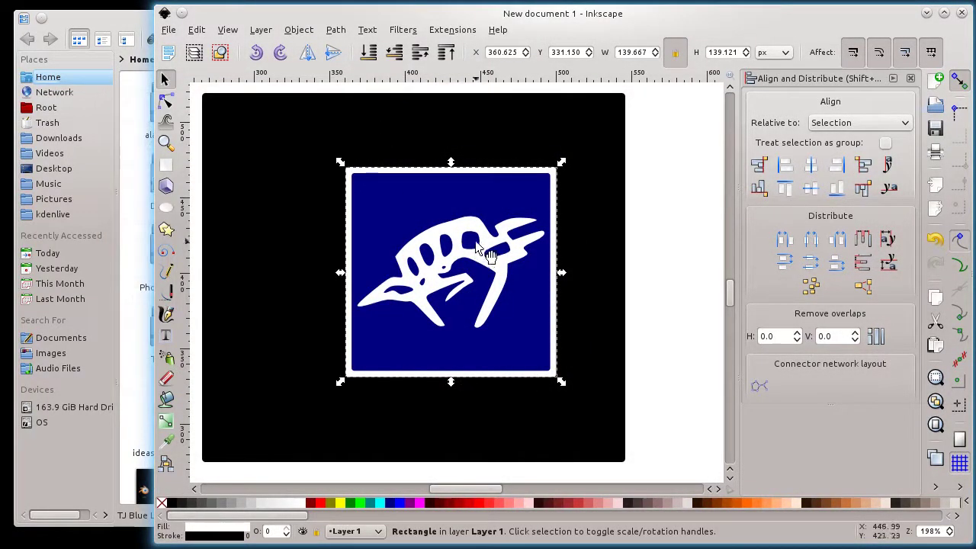